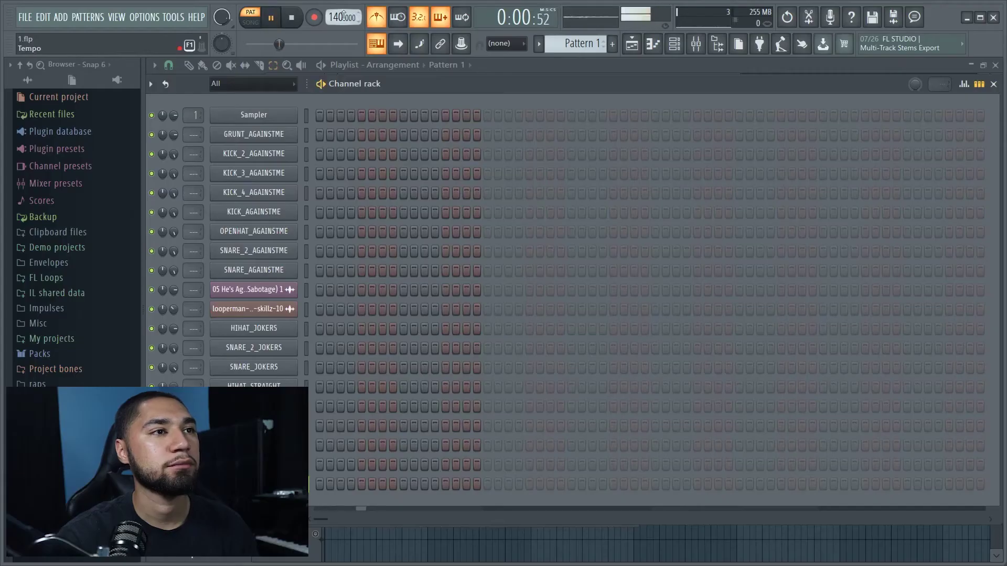
Step: Pick the 90 BPM tempo preset after briefly choosing 130 BPM
right_click(344, 15)
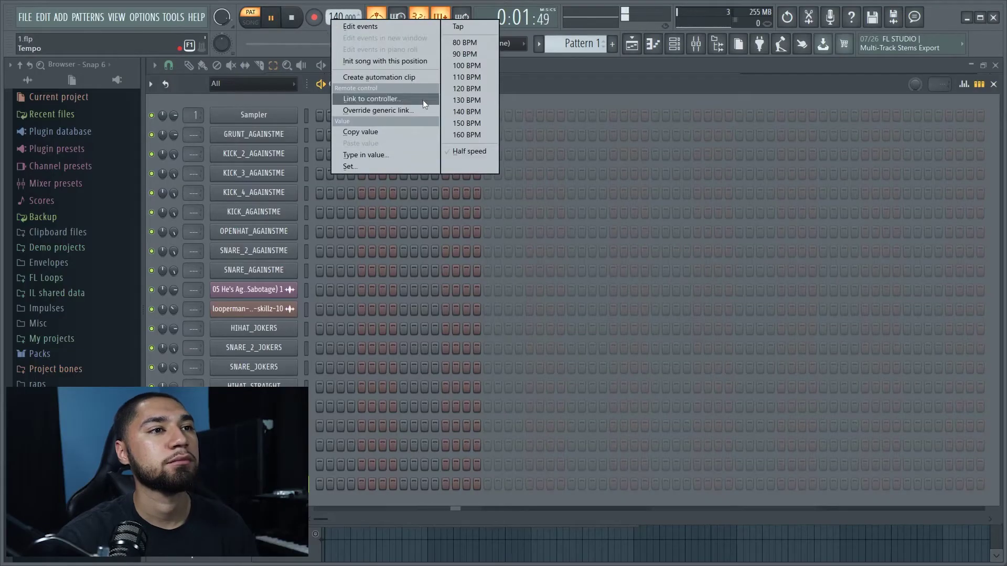
click(458, 95)
right_click(341, 20)
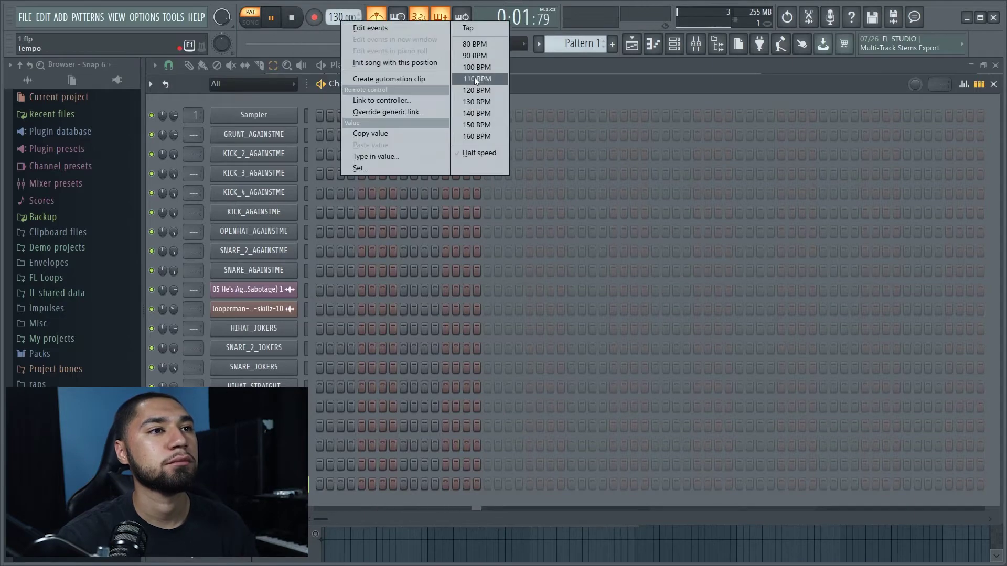
click(474, 55)
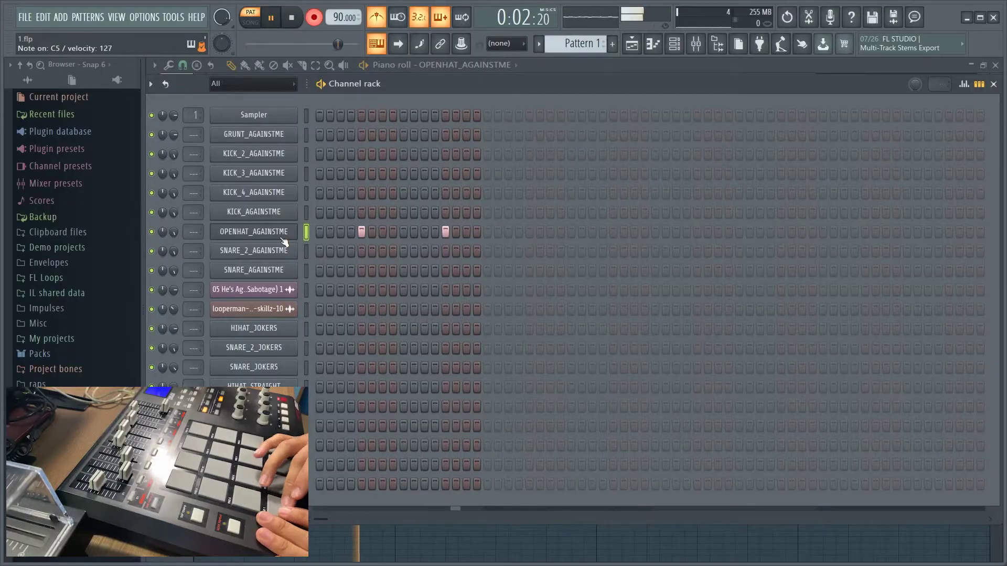
Step: Check the SNARE_2_AGAINSTME and KICK_2_AGAINSTME channels, then stop playback after the recorded hits
click(283, 248)
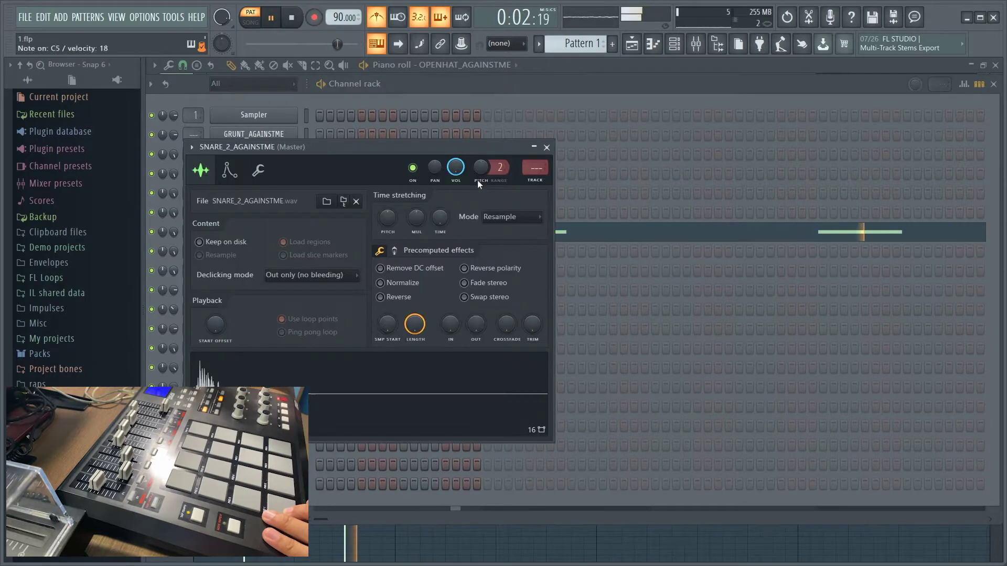
click(546, 148)
click(257, 213)
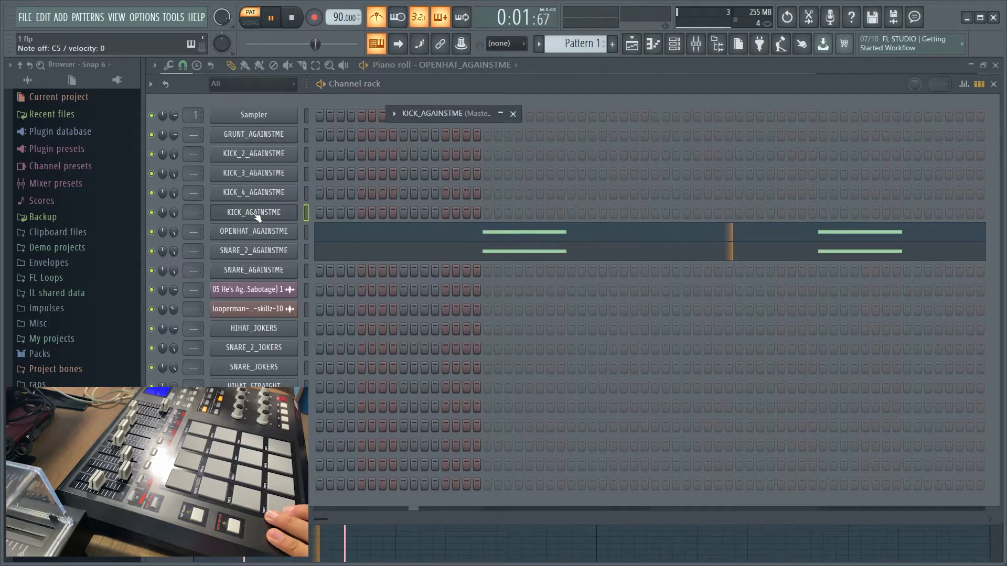
click(273, 157)
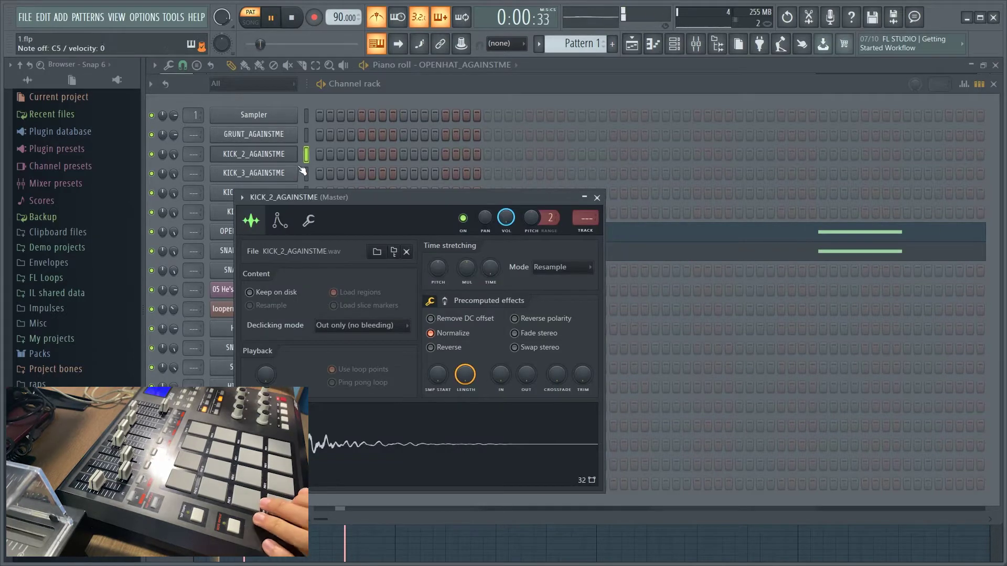
click(454, 92)
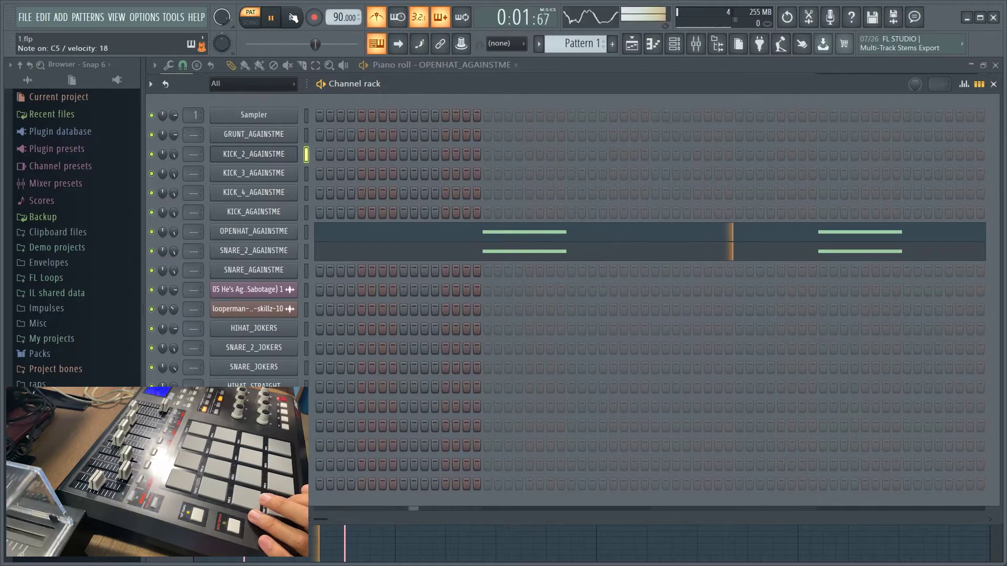
click(293, 17)
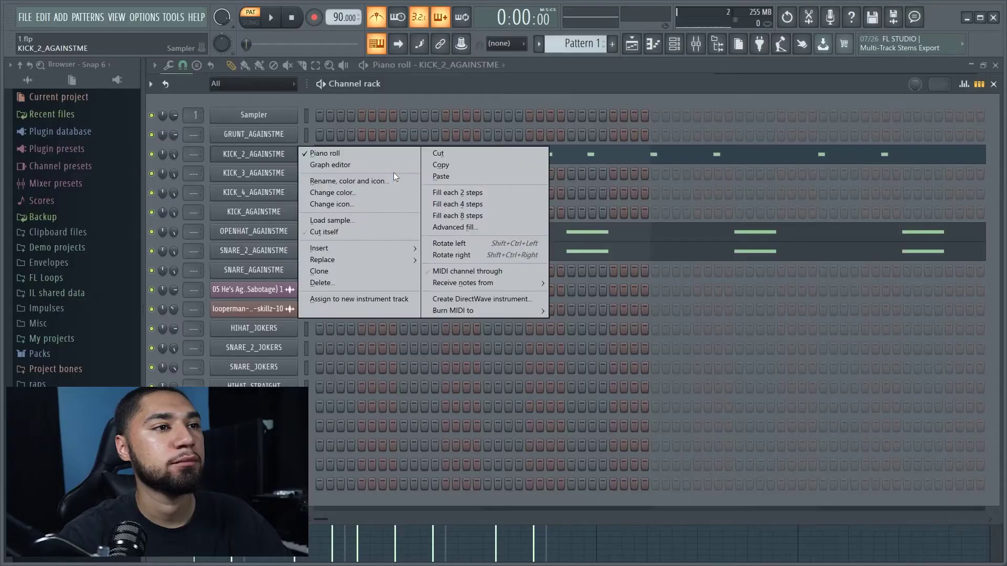
Step: Paste KICK_2_AGAINSTME's steps into KICK_3, KICK_4 and KICK_AGAINSTME while the pattern plays
click(430, 165)
right_click(285, 172)
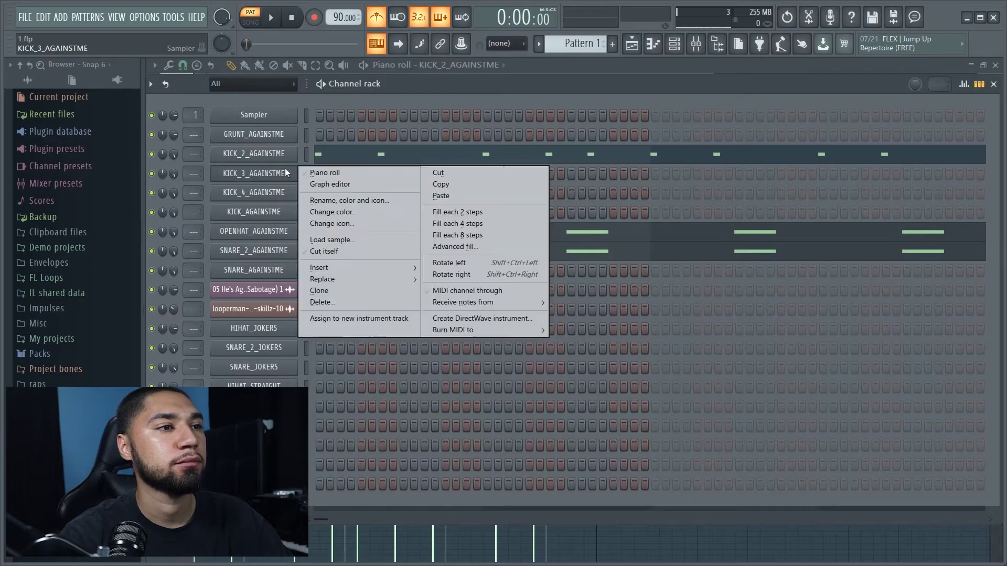
click(442, 196)
key(space)
right_click(289, 193)
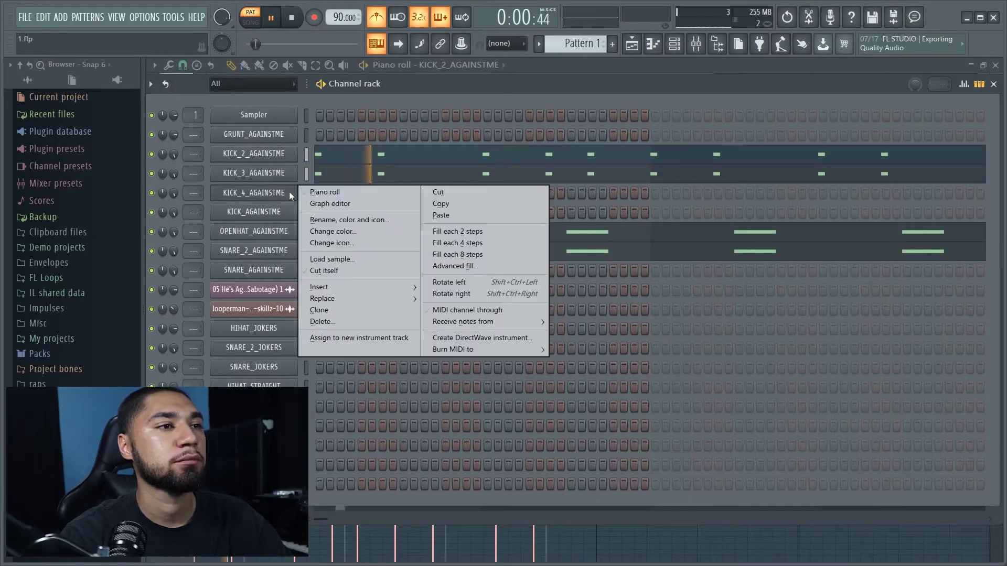
click(443, 218)
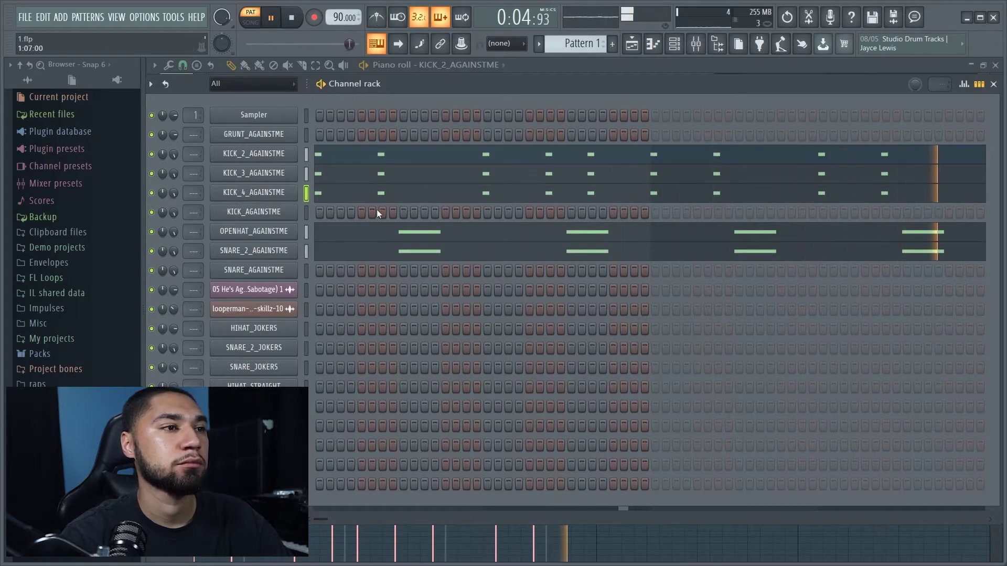
right_click(283, 212)
click(452, 235)
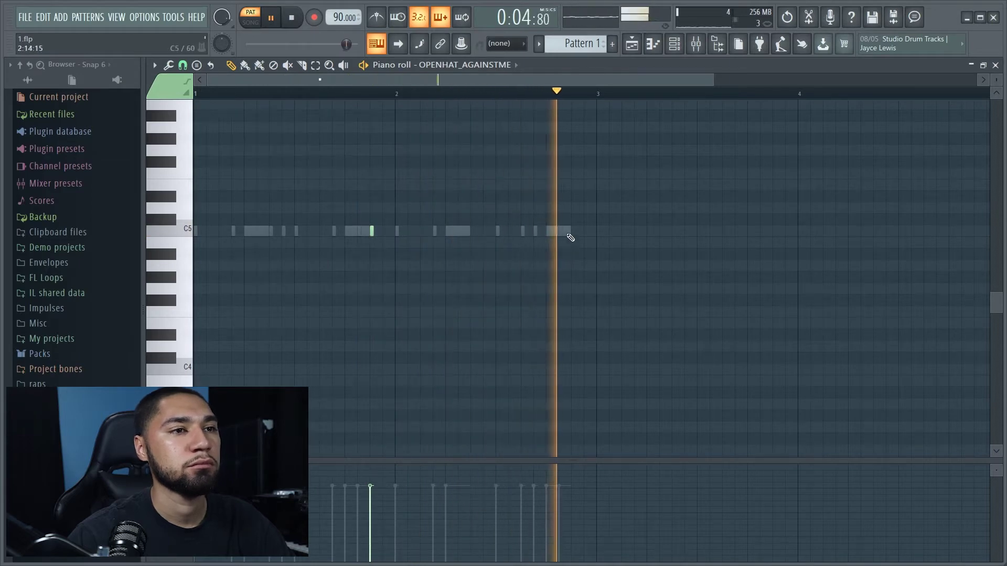
Step: Add an open hat note at the pattern's end and fill HIHAT_STRAIGHT every 2 steps
click(570, 232)
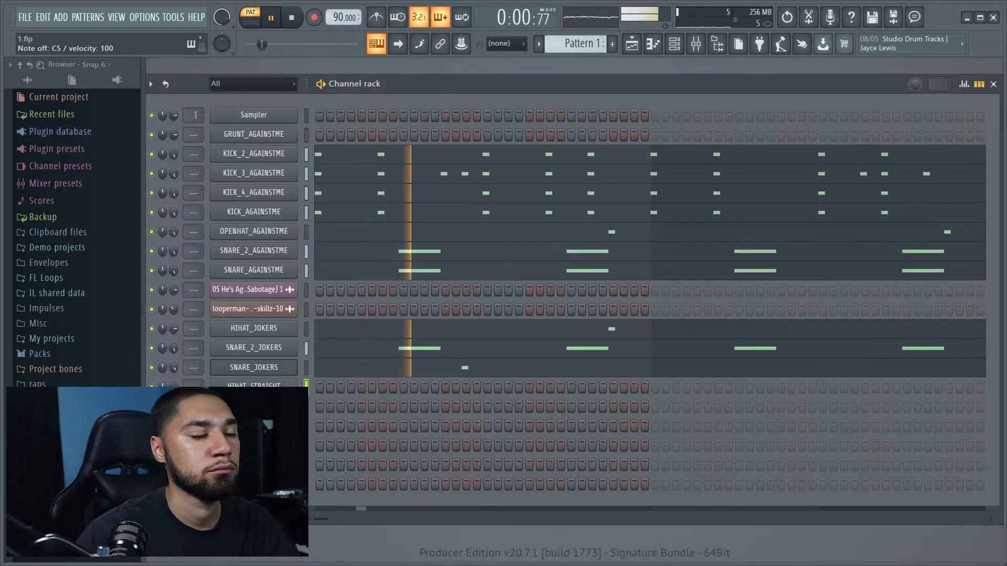
right_click(296, 362)
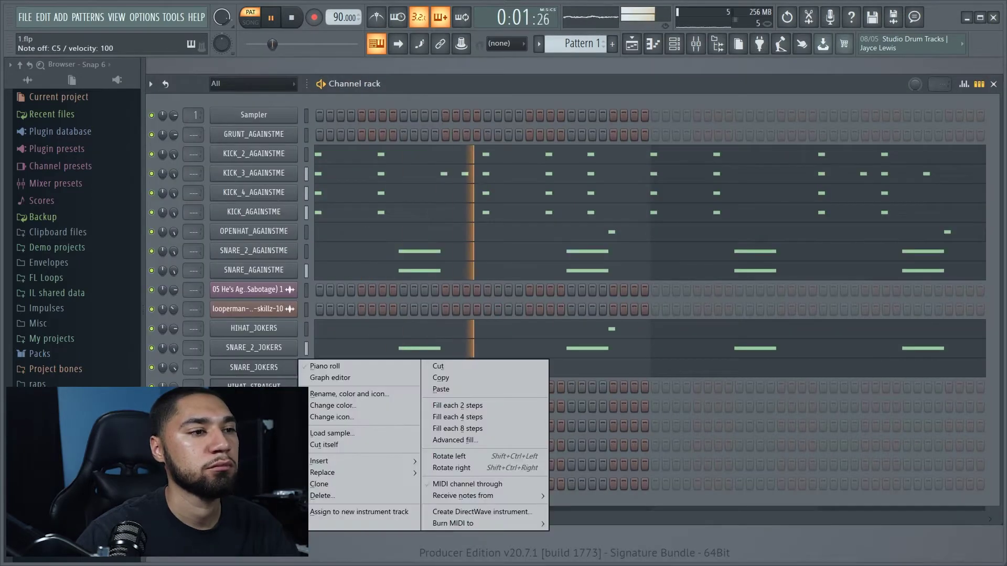
click(452, 406)
right_click(254, 387)
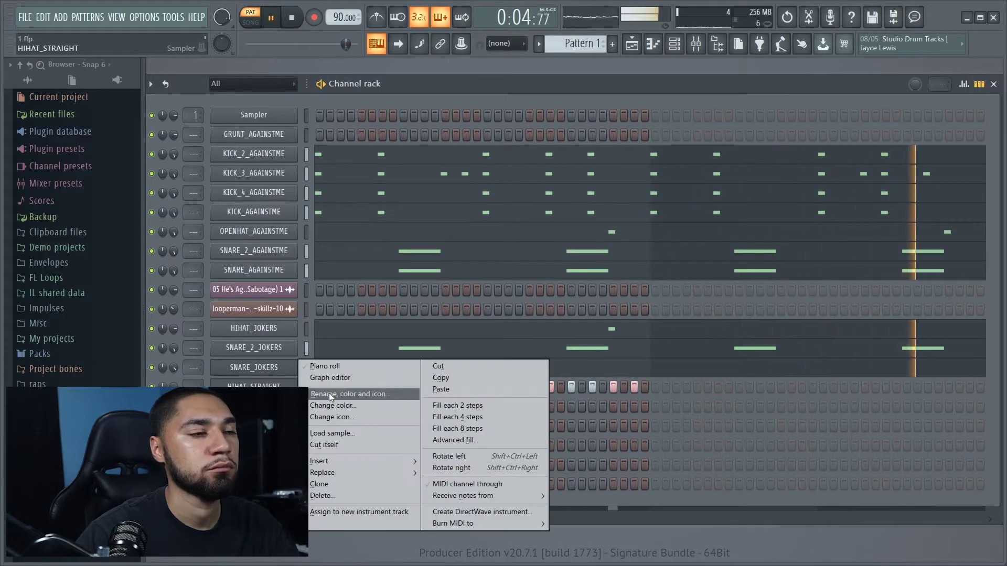
key(Escape)
Step: Pencil nine soft hi-hat notes between the hits across bars 1 and 2 in HIHAT_STRAIGHT's piano roll
right_click(303, 419)
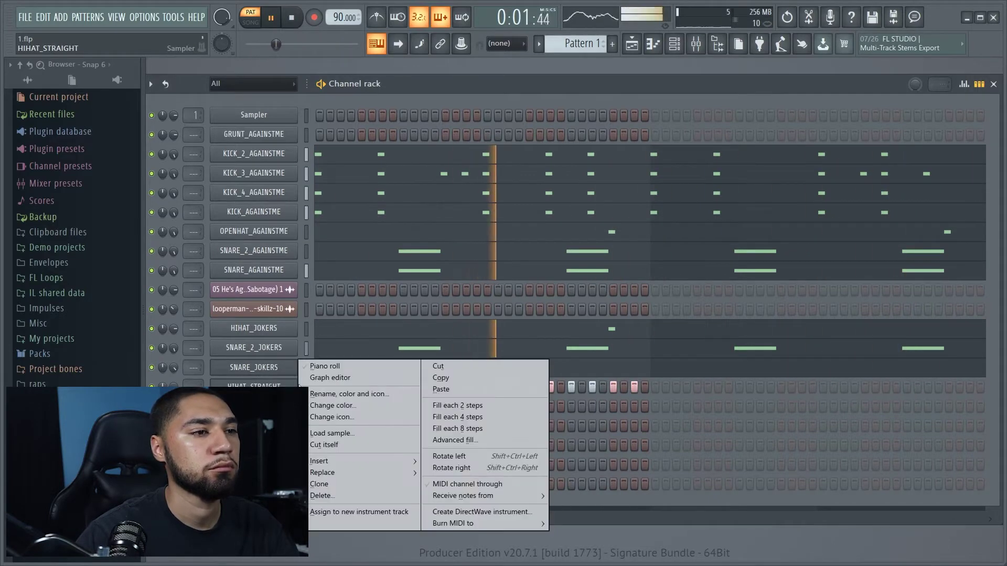
click(322, 426)
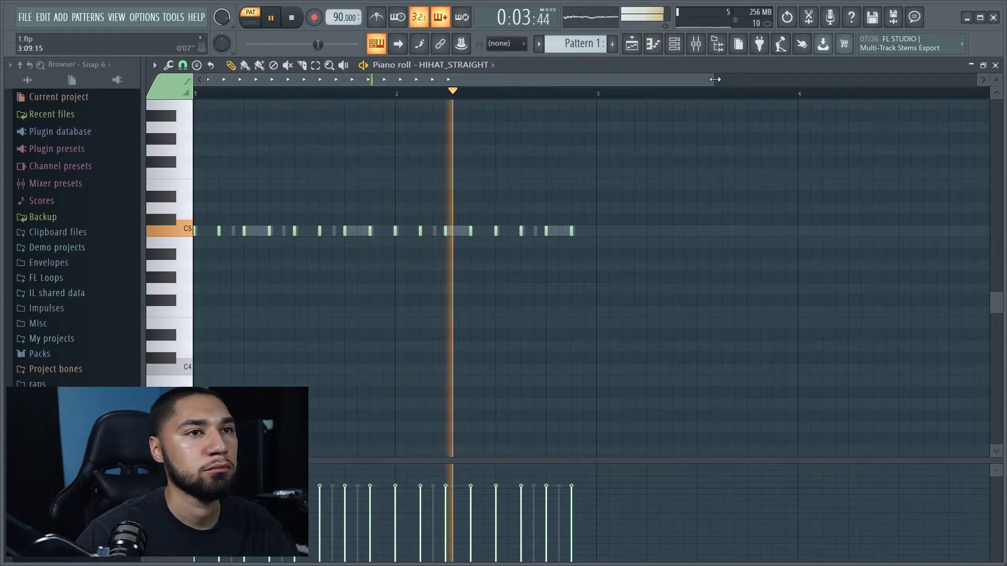
scroll(556, 125, up, 3)
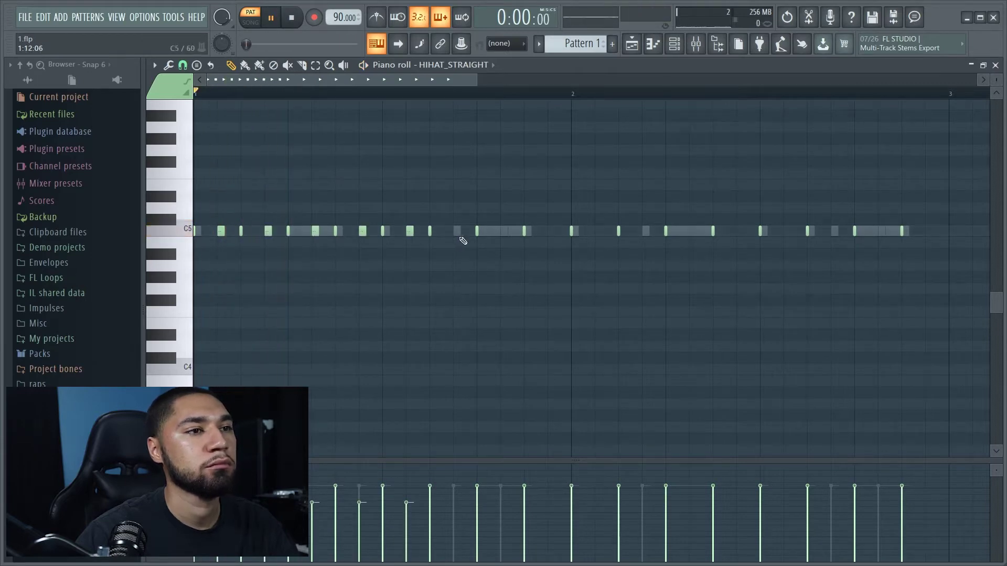
click(456, 231)
click(503, 230)
click(551, 231)
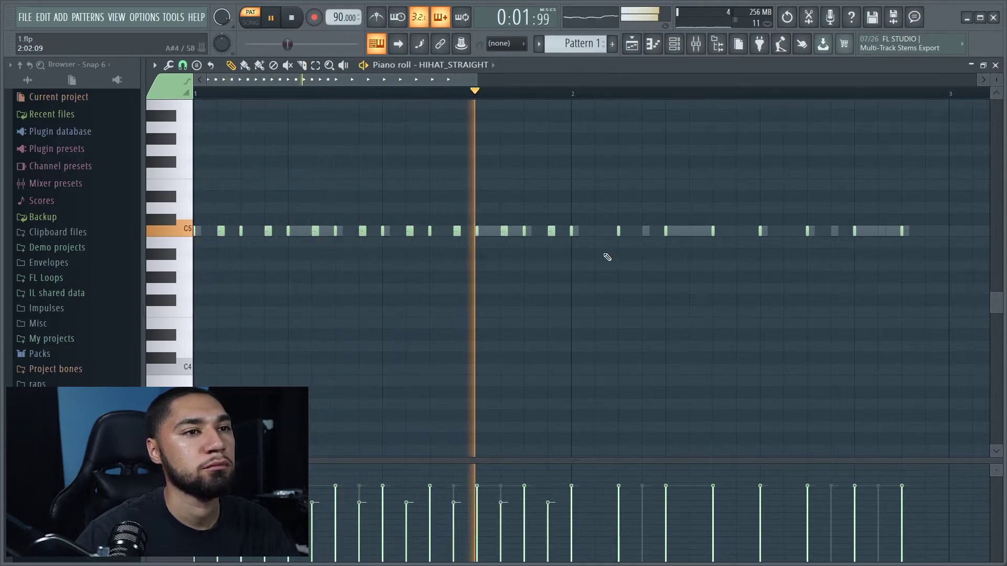
click(598, 231)
click(645, 231)
click(693, 231)
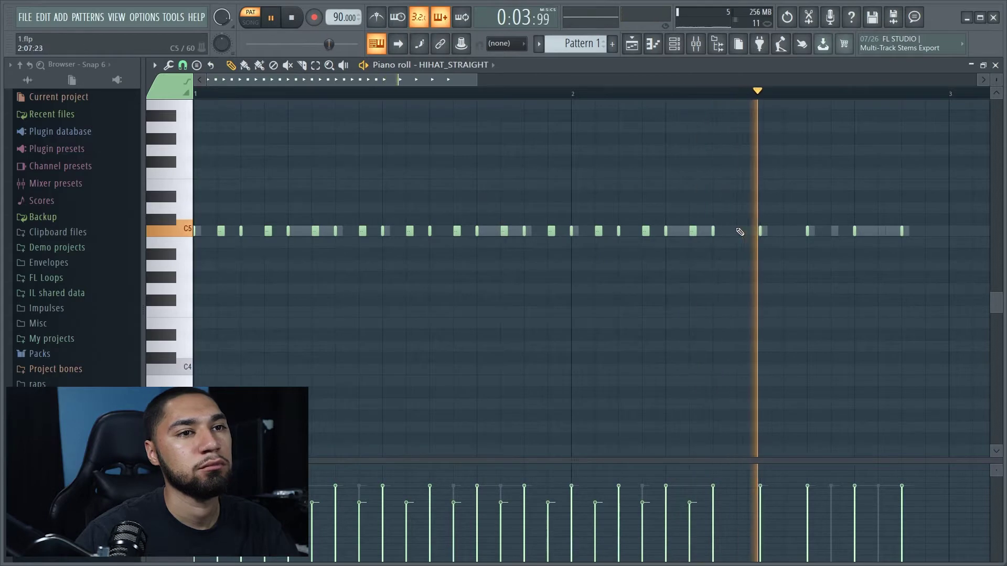
click(740, 231)
click(787, 231)
click(834, 231)
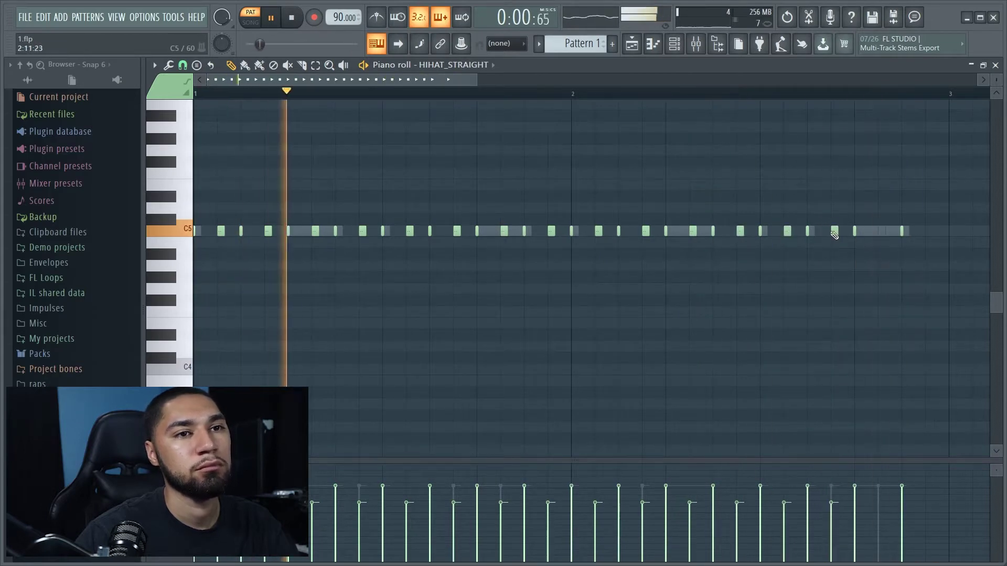
key(F6)
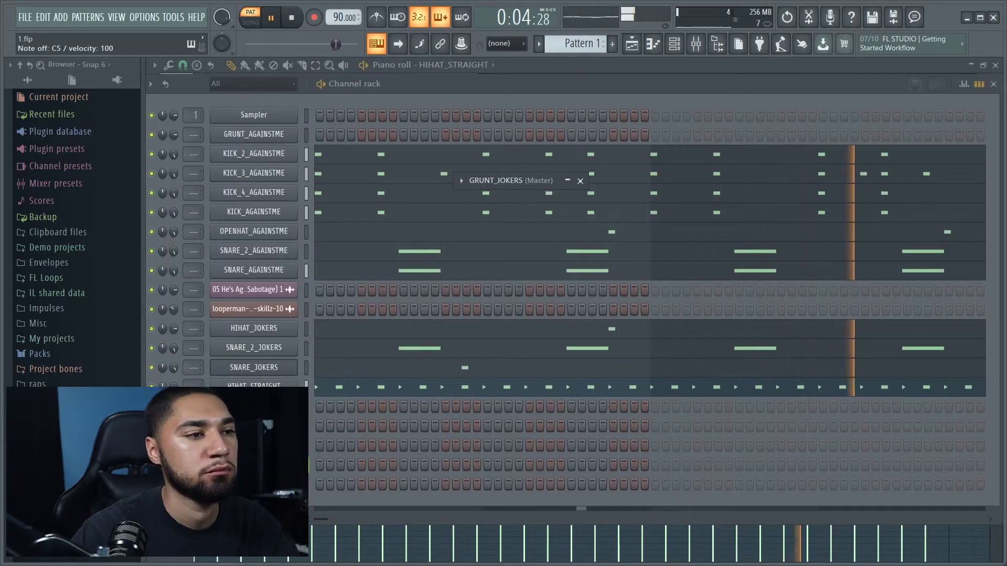
Step: Open GRUNT_JOKERS in the piano roll and lower one note's velocity to 44%
right_click(297, 363)
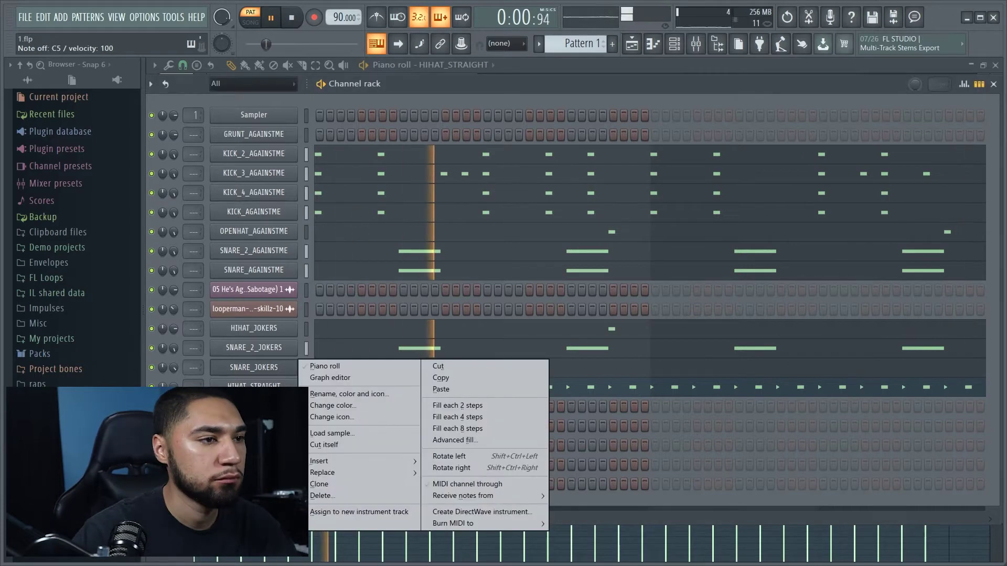
click(344, 365)
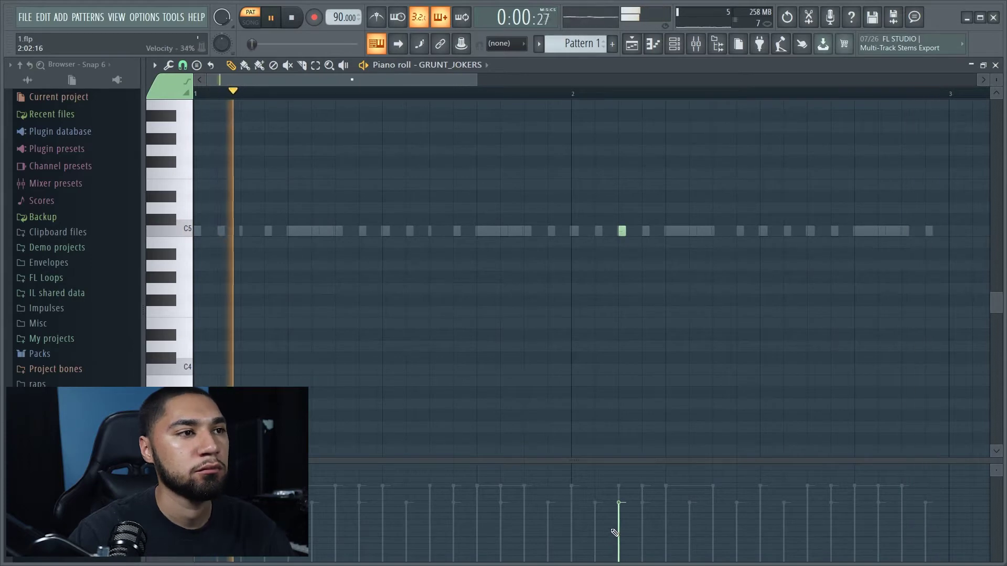
click(622, 513)
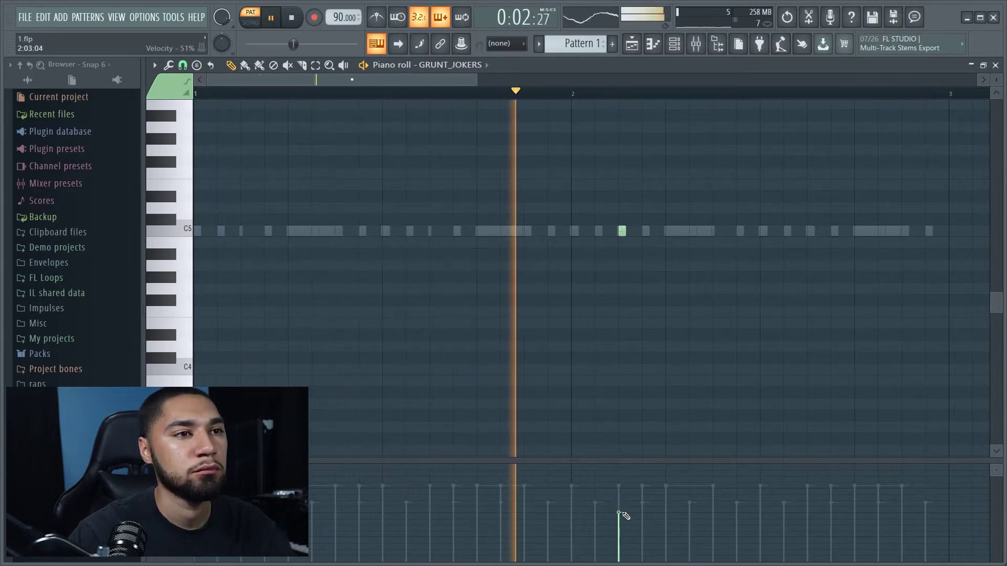
drag(622, 514, 623, 521)
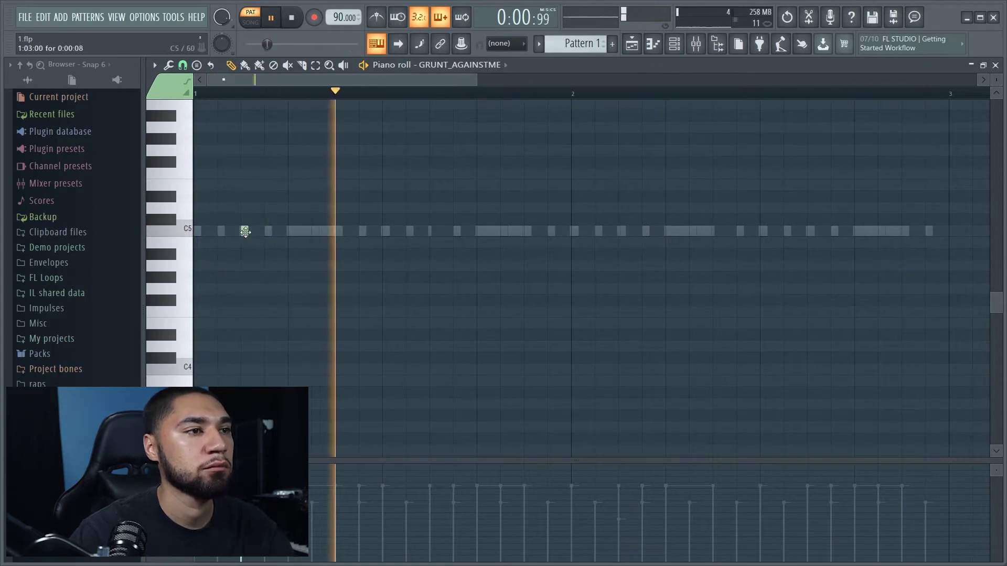
Step: Select an early GRUNT_AGAINSTME note and raise its velocity to 55%
click(244, 231)
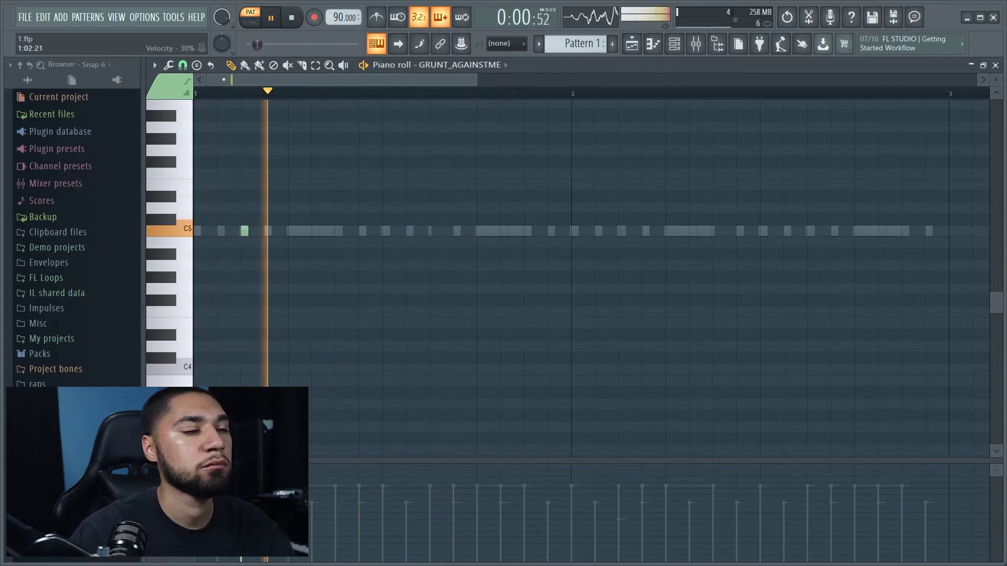
scroll(245, 231, up, 5)
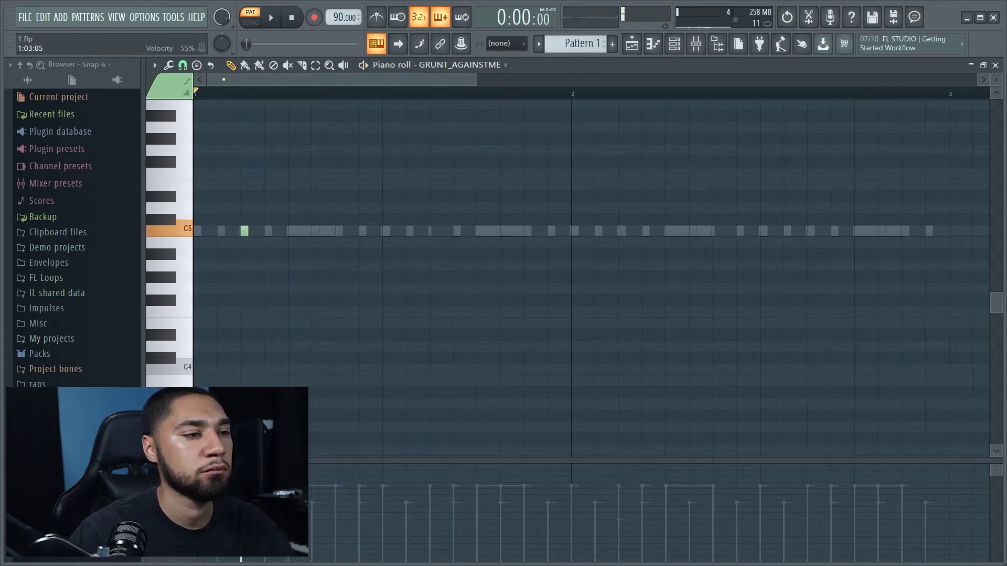
scroll(245, 231, up, 5)
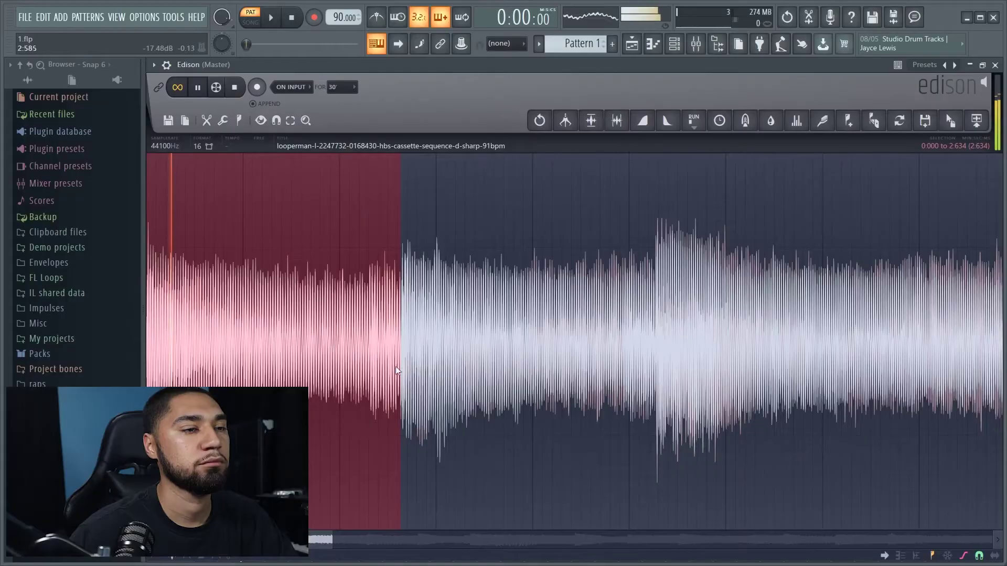
Step: Trim the Edison selection to the loop's opening, preview it, and drop it onto FPC Pad 1
scroll(389, 366, down, 1)
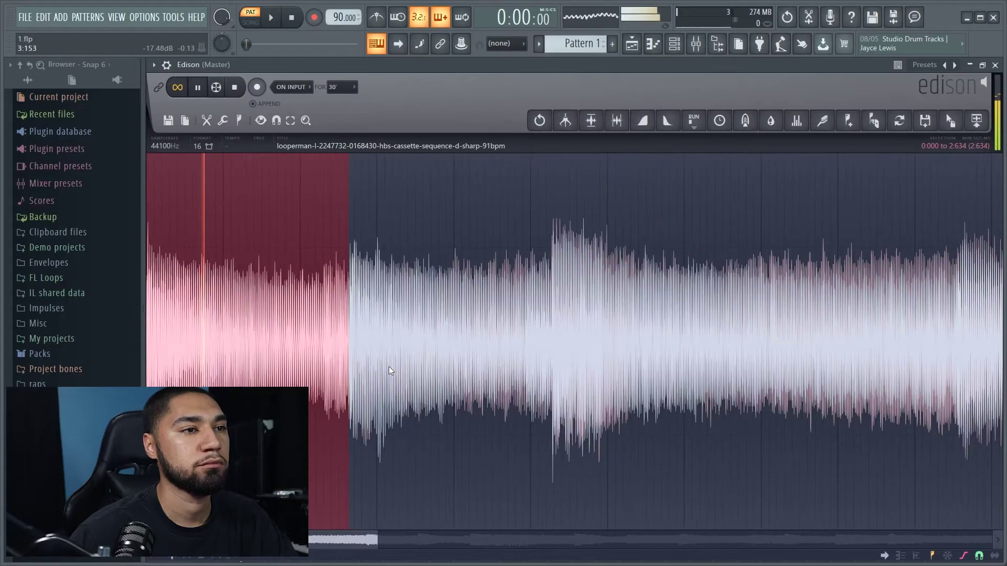
scroll(389, 286, down, 1)
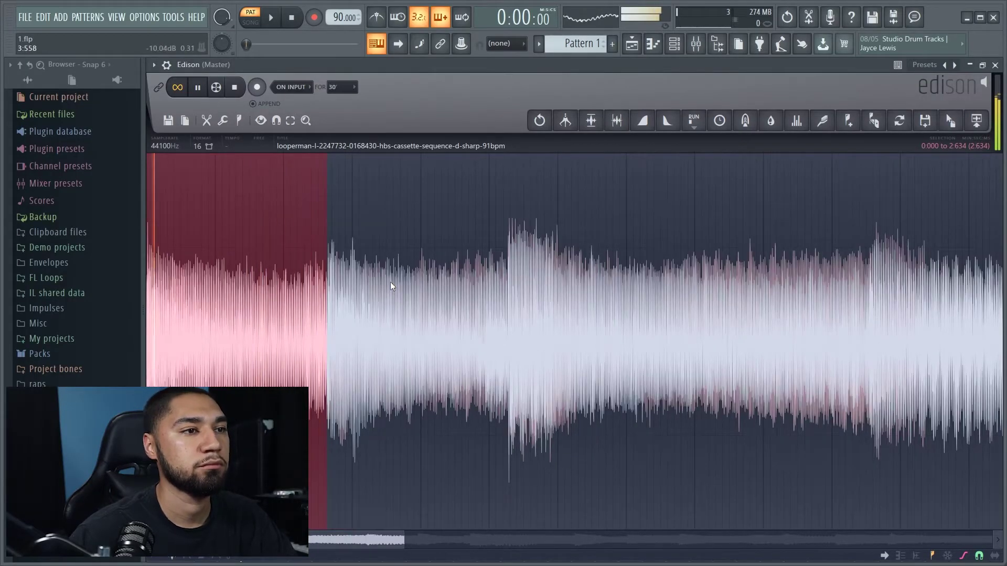
scroll(376, 292, up, 1)
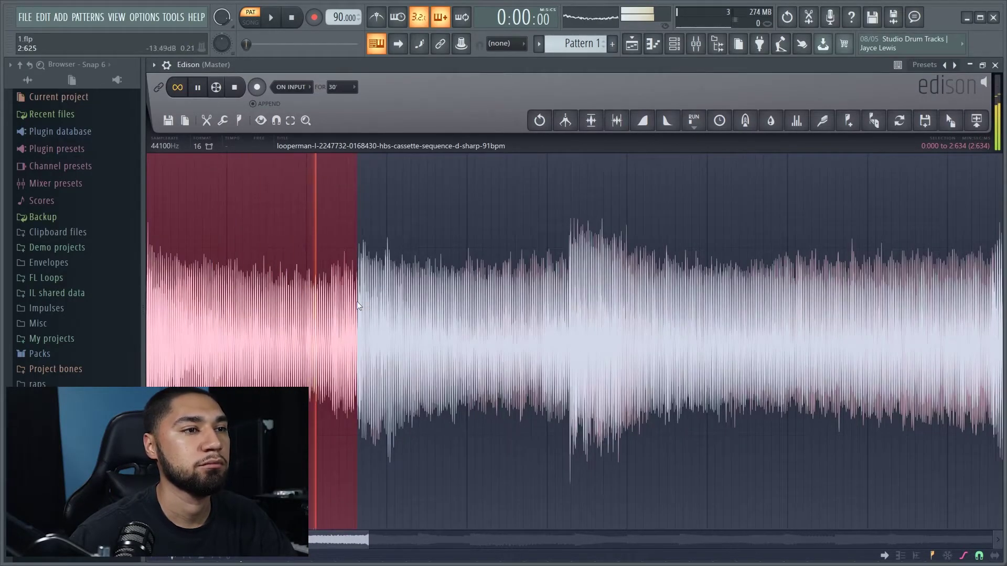
drag(355, 307, 342, 316)
key(space)
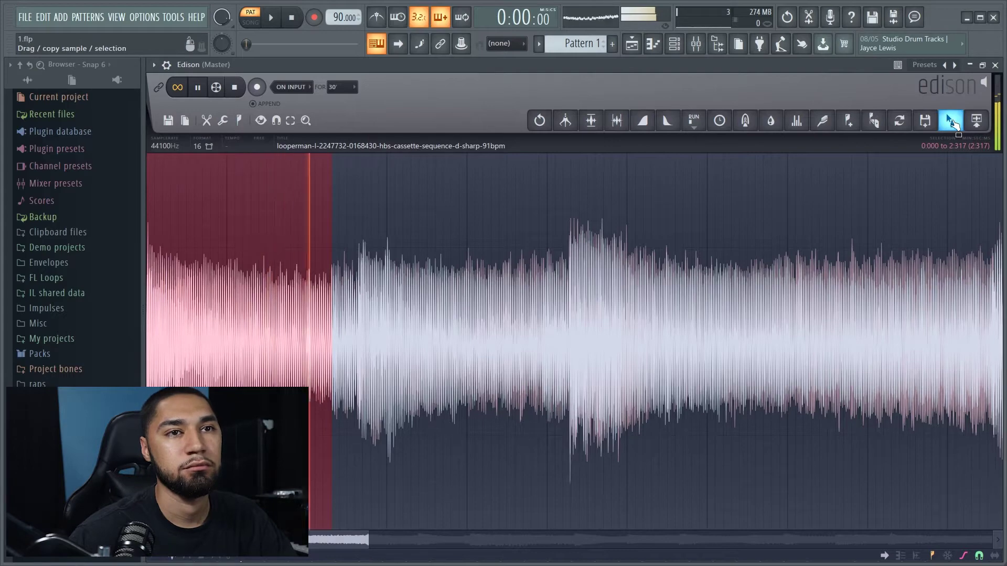
drag(957, 129, 308, 506)
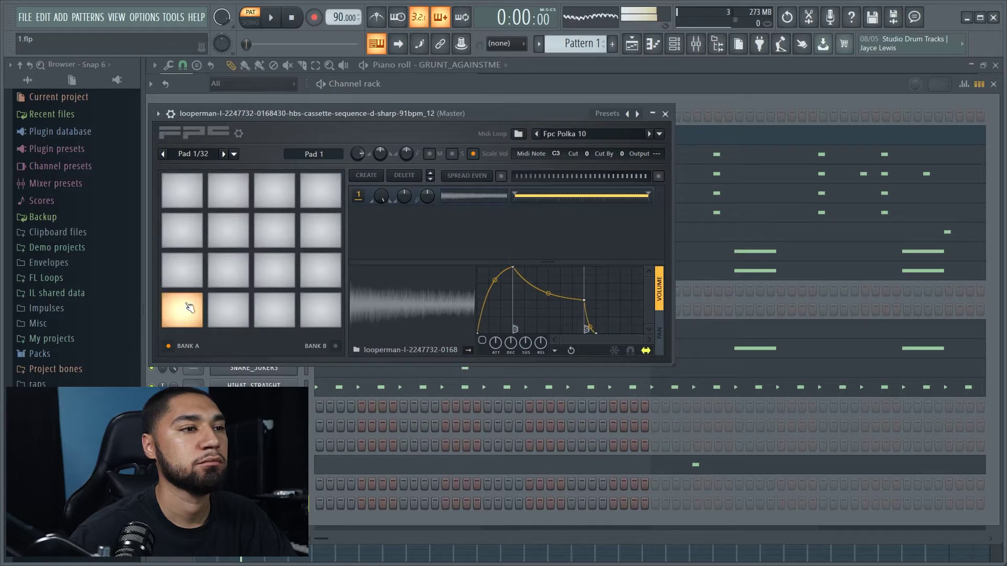
Step: Stop the preview and drag the next Edison slice onto the second FPC pad
key(space)
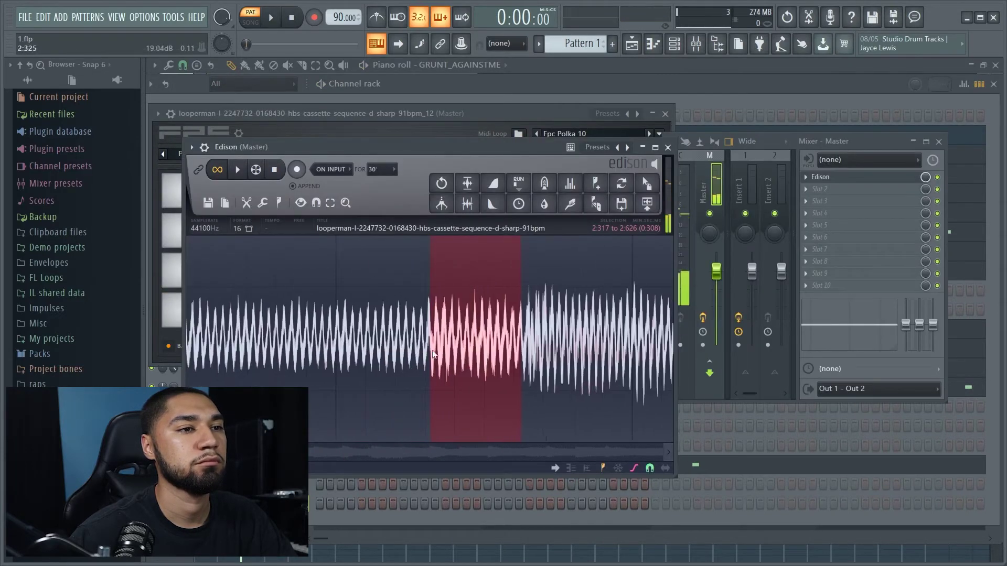
scroll(521, 348, down, 2)
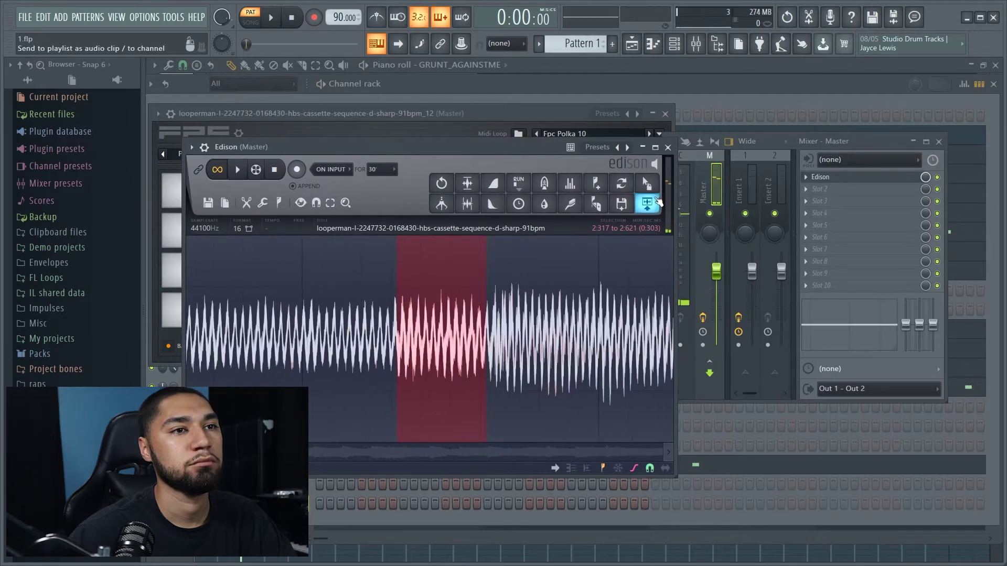
drag(656, 194, 332, 513)
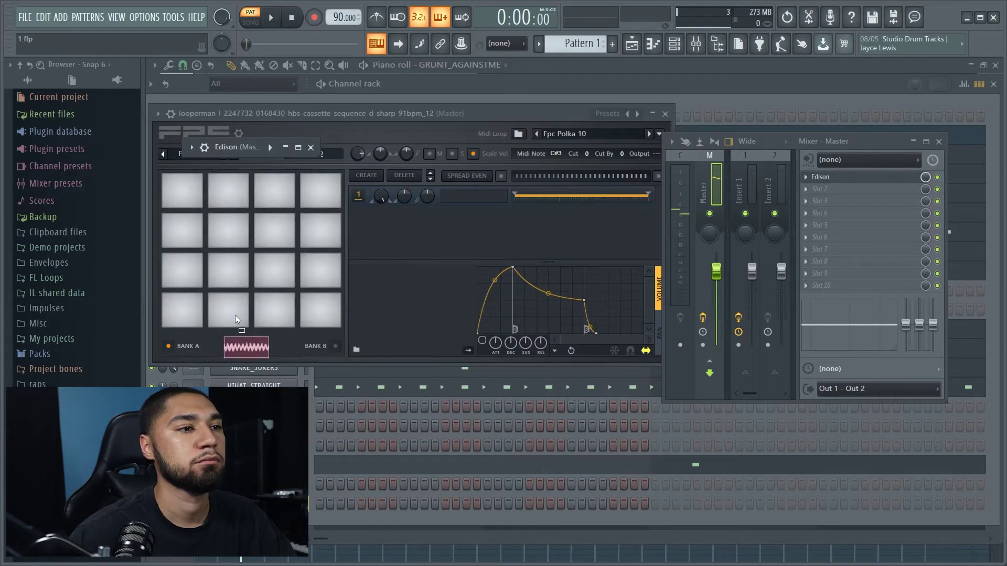
drag(236, 319, 235, 320)
Step: Select another loop section, preview it, and load it onto another FPC pad
scroll(407, 360, down, 2)
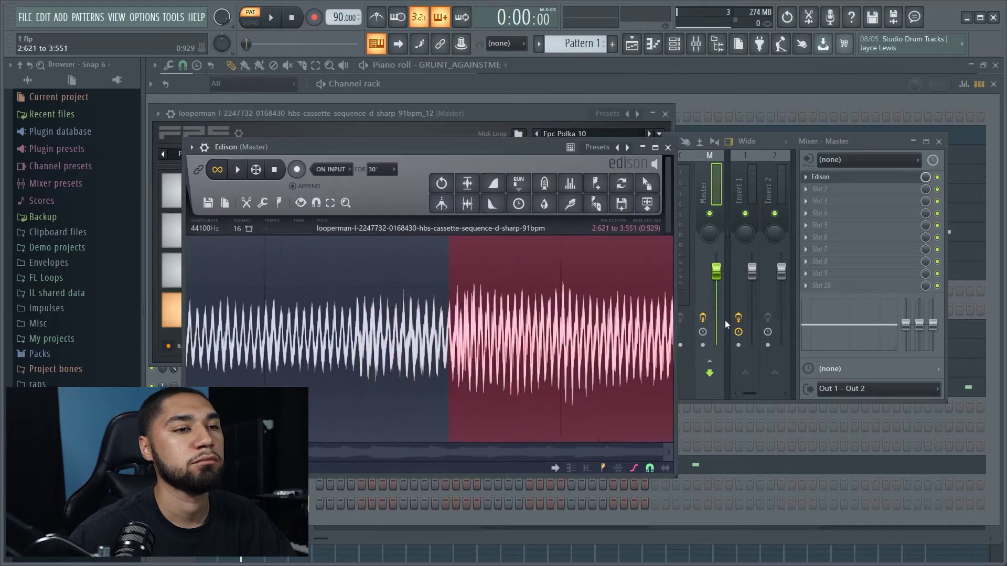
drag(452, 315, 549, 266)
key(space)
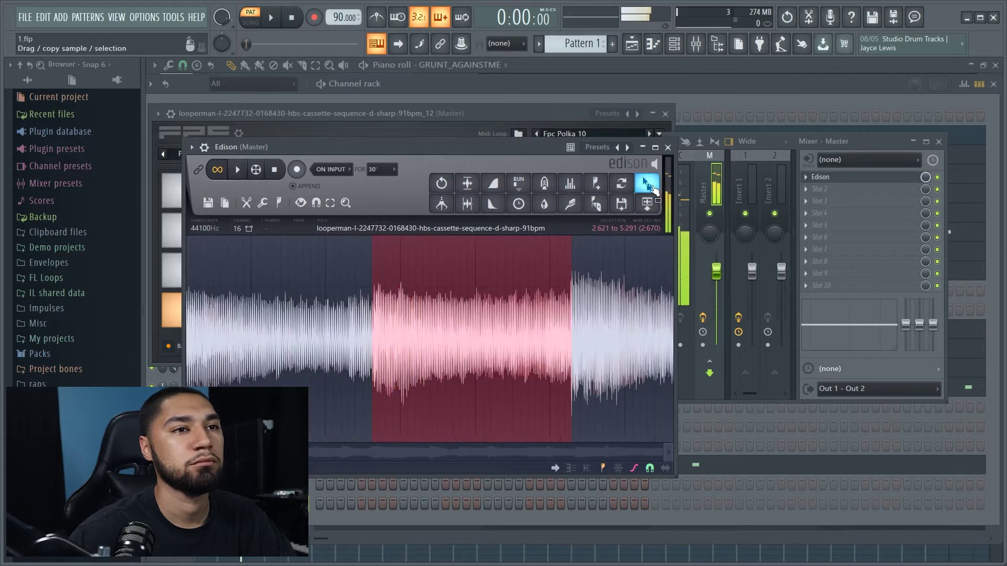
drag(647, 184, 571, 272)
drag(280, 317, 280, 317)
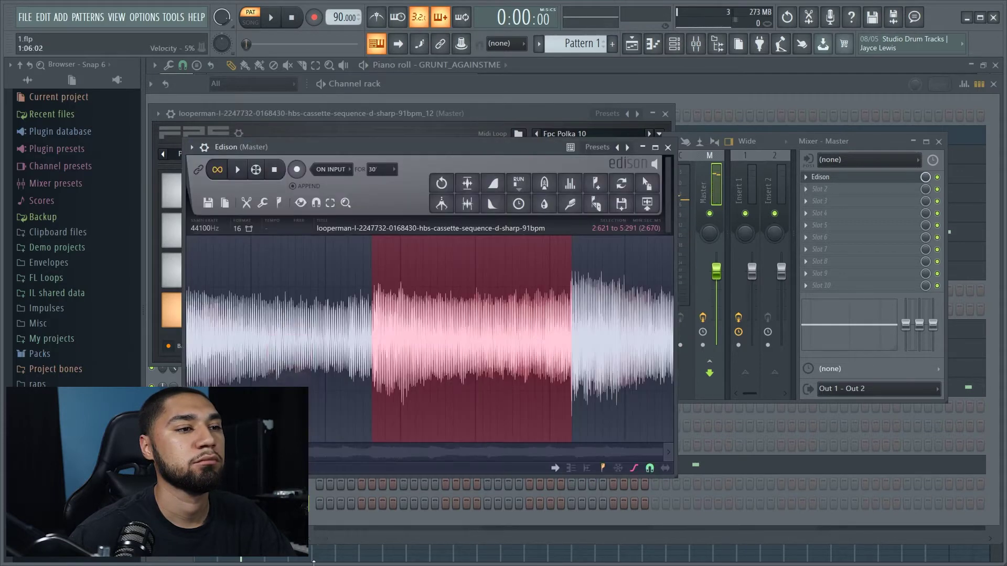
Step: Select a longer later section, preview it, and load it onto a further FPC pad
drag(462, 388, 451, 366)
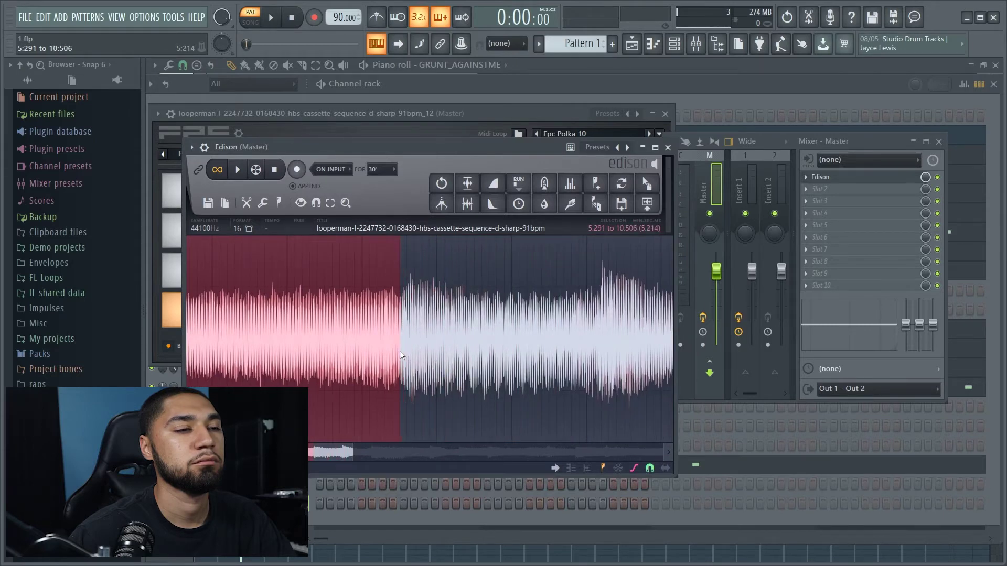
key(space)
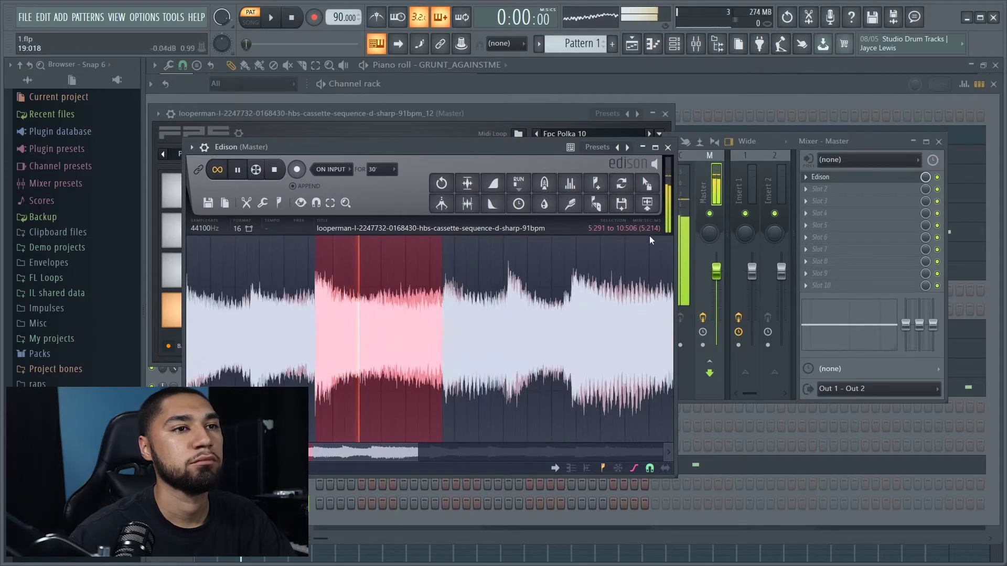
drag(648, 190, 543, 351)
drag(321, 321, 321, 321)
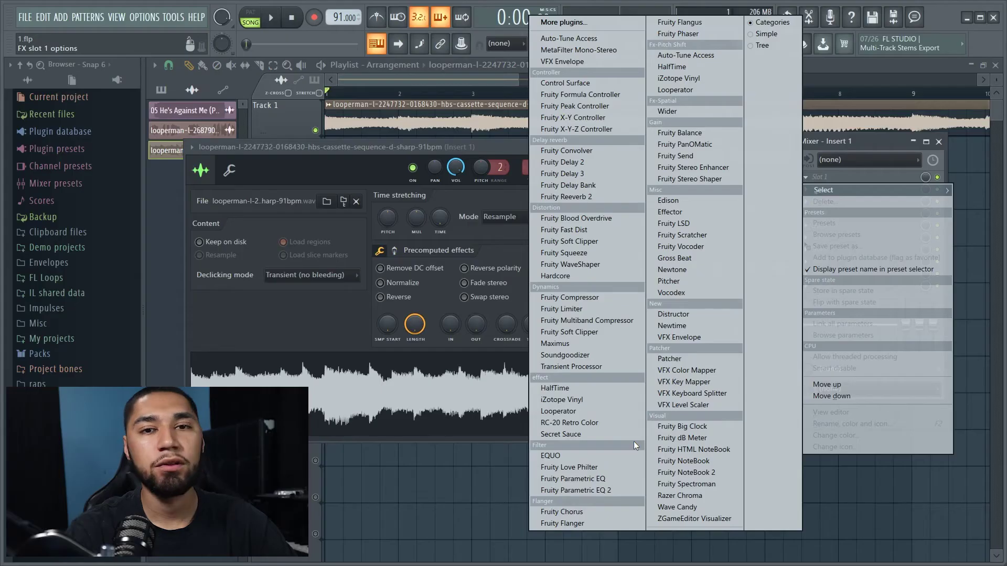
Step: Load RC-20 Retro Color into Insert 1's first slot and preview the loop through it
click(569, 423)
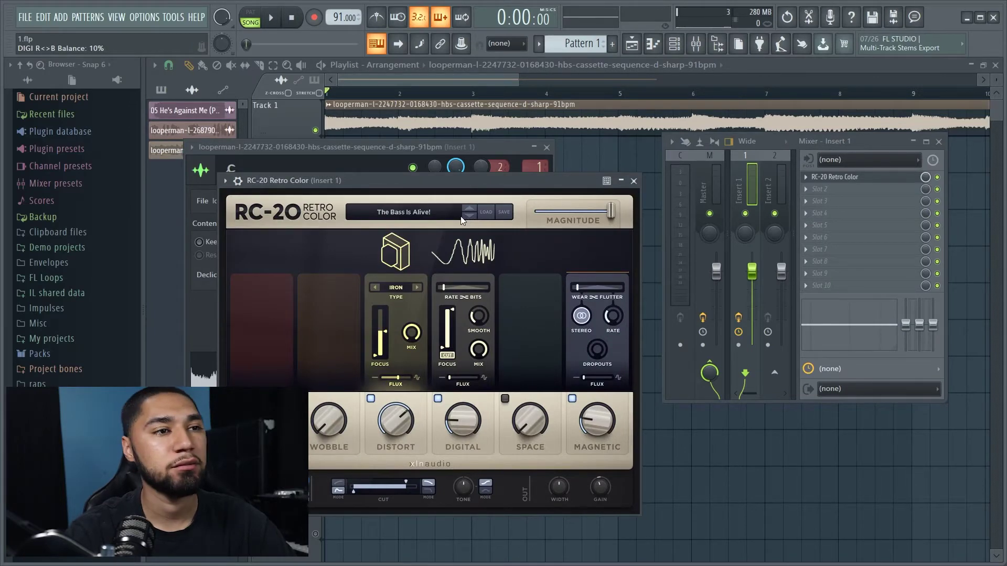
key(space)
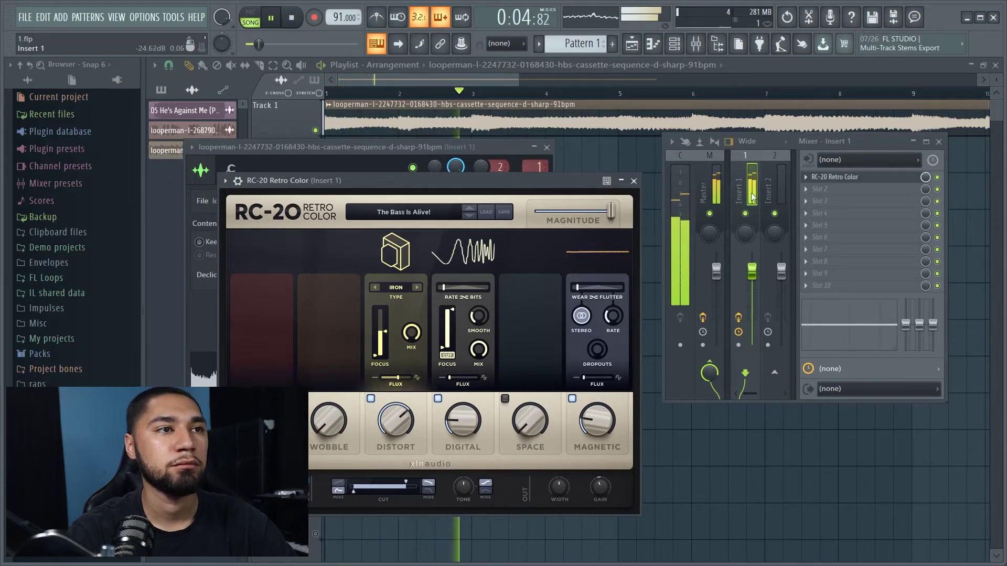
key(space)
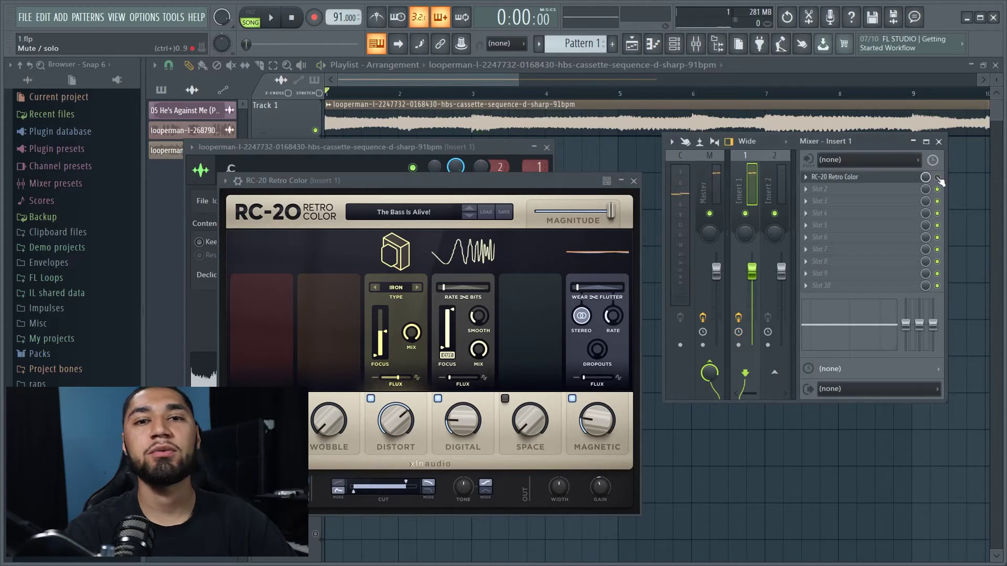
key(space)
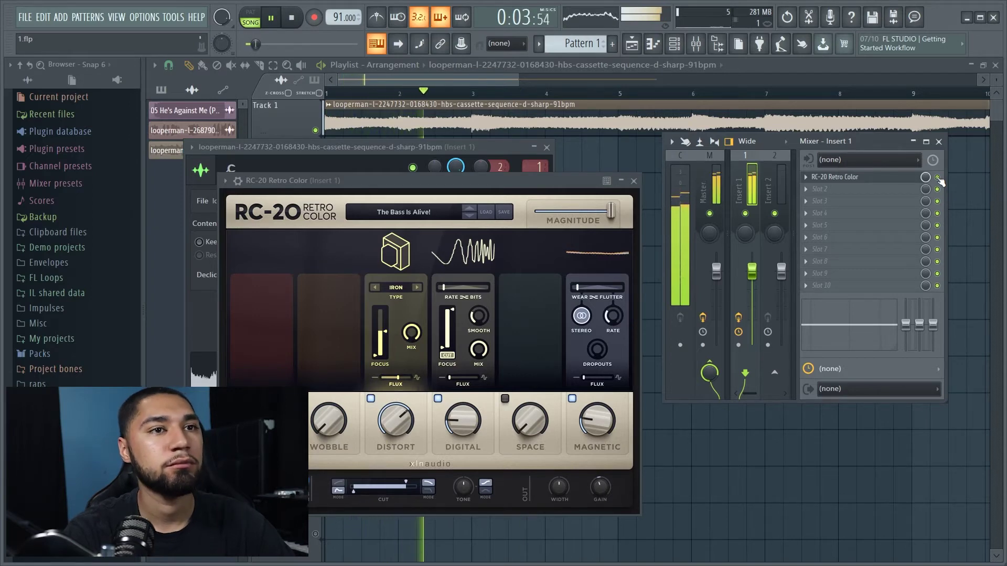
Step: Create an RC-20 Mix level automation clip and pull it down between bars 3 and 4
right_click(926, 179)
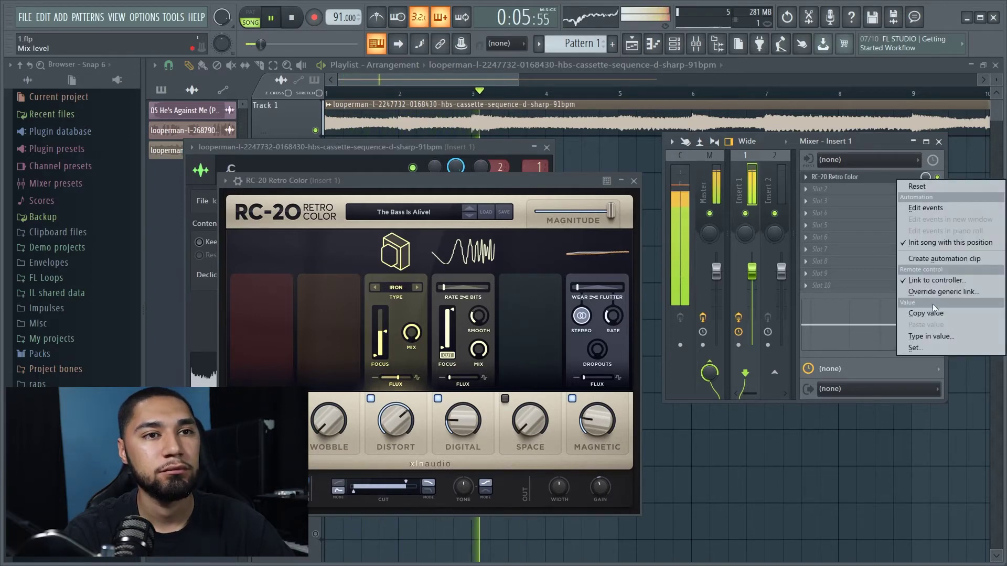
click(944, 258)
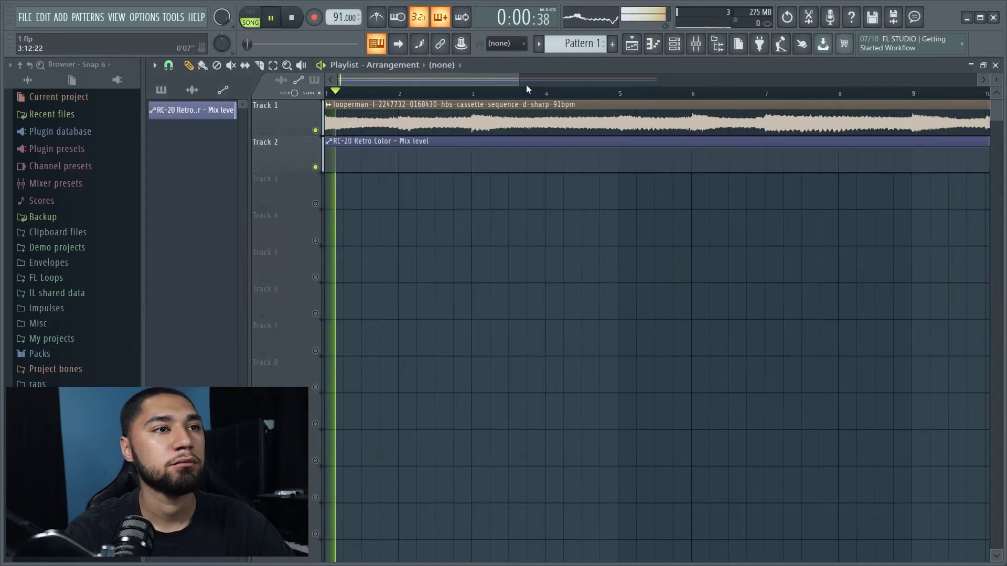
click(473, 146)
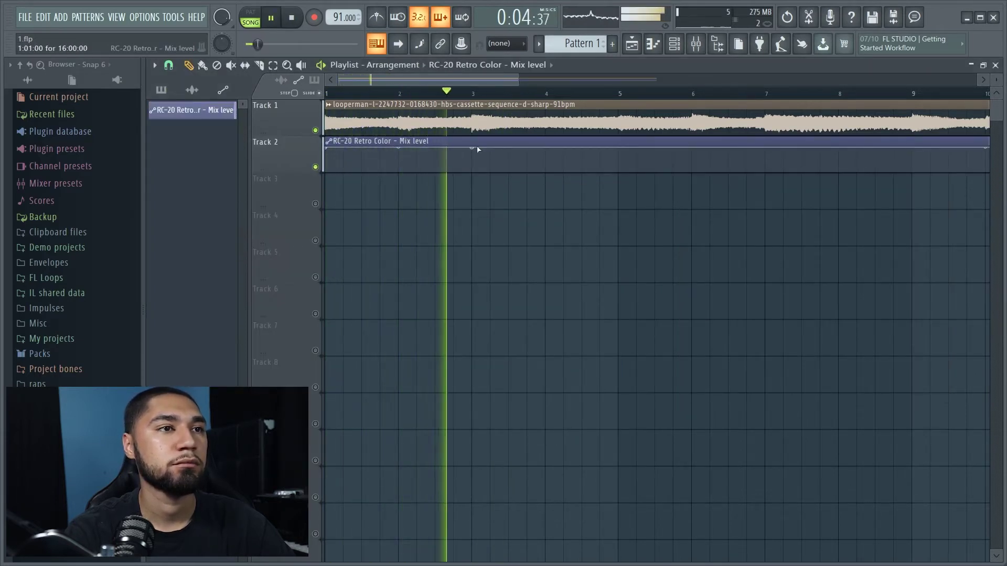
drag(545, 149, 548, 182)
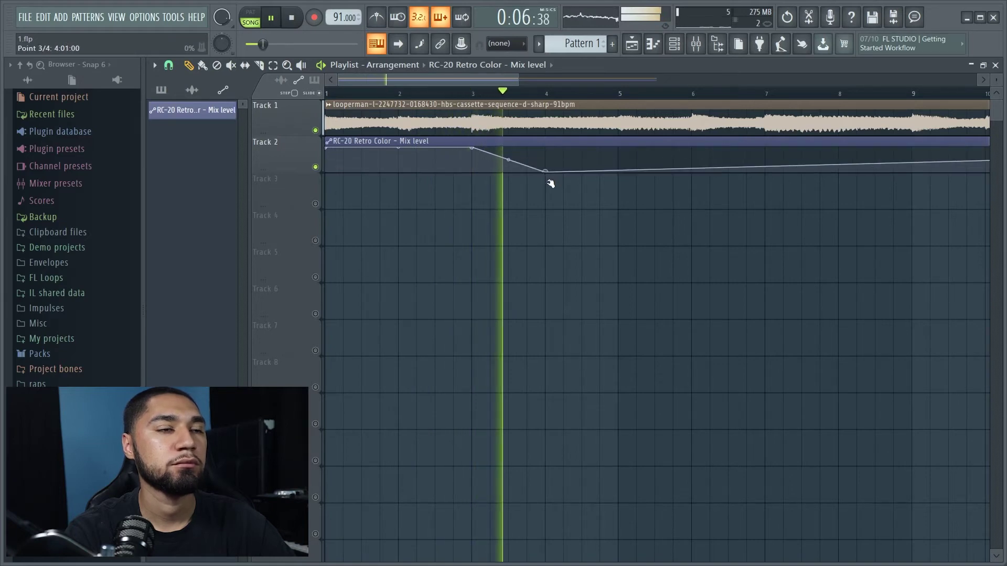
drag(520, 77, 803, 79)
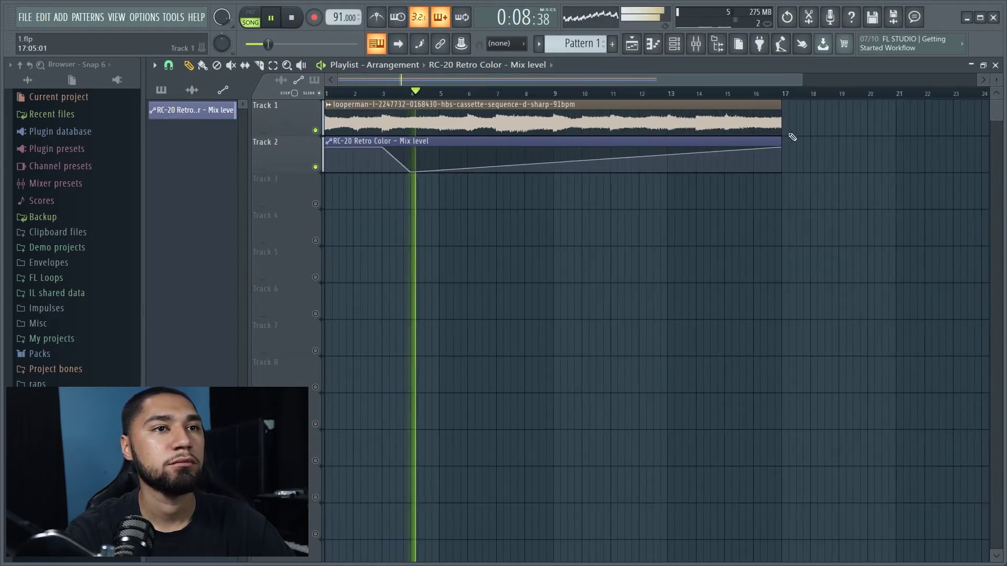
key(space)
Step: Shorten the automation clip and the Track 1 loop clip, then play the arrangement
drag(776, 145, 437, 236)
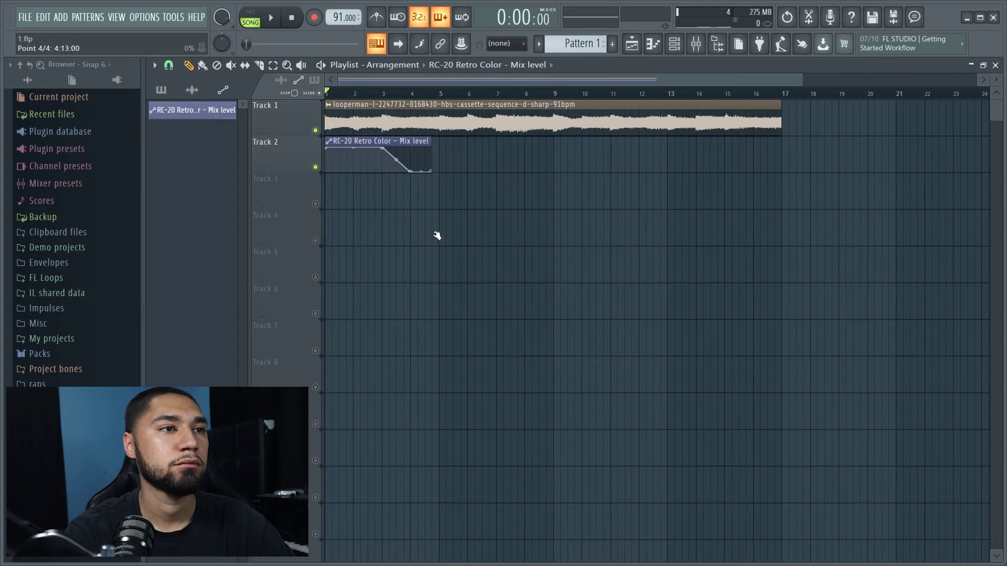
drag(782, 110, 484, 159)
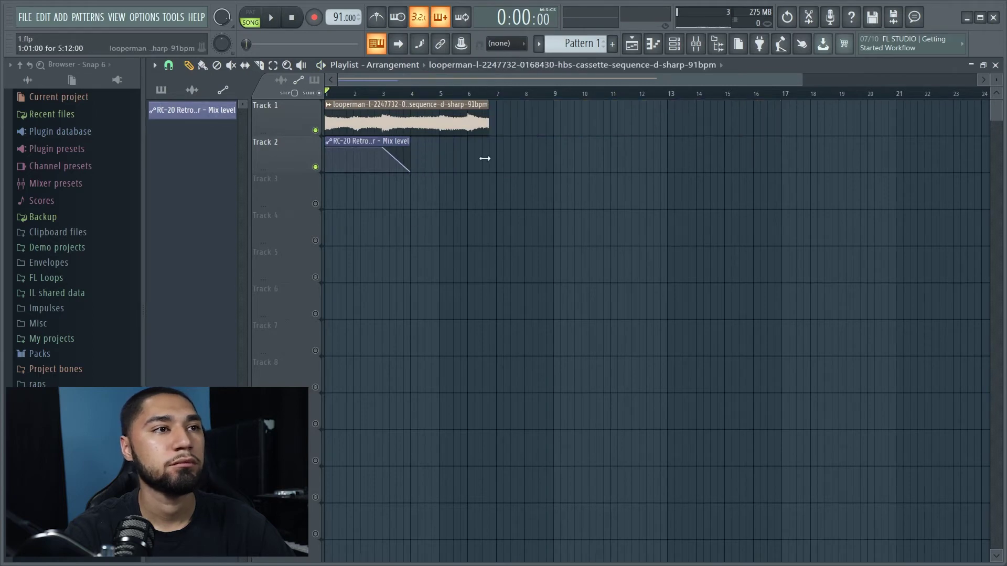
key(space)
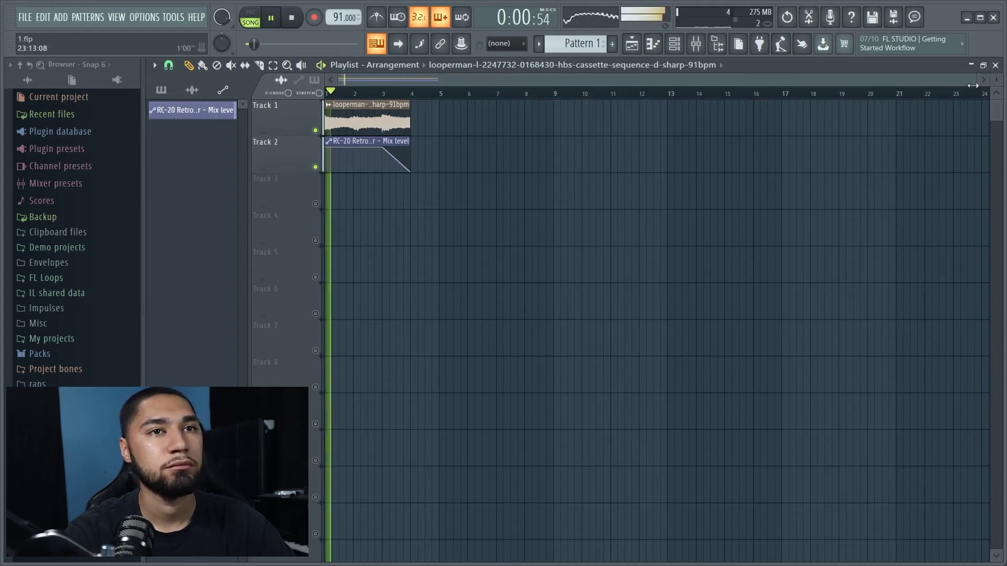
drag(972, 85, 589, 80)
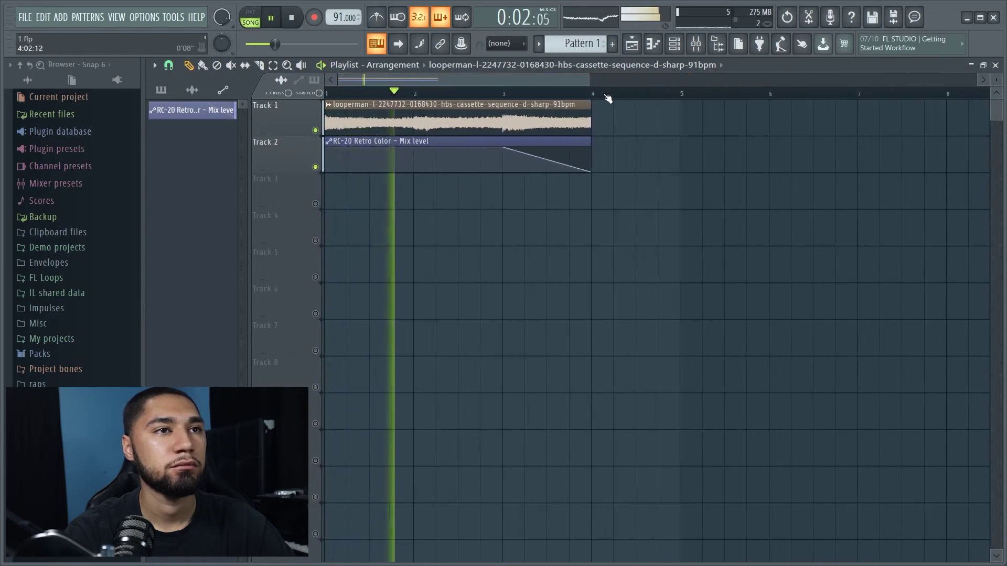
Step: Drag the scratch-skillz-10 sample from its channel onto Track 3 at bar 1 and replay from there
click(685, 48)
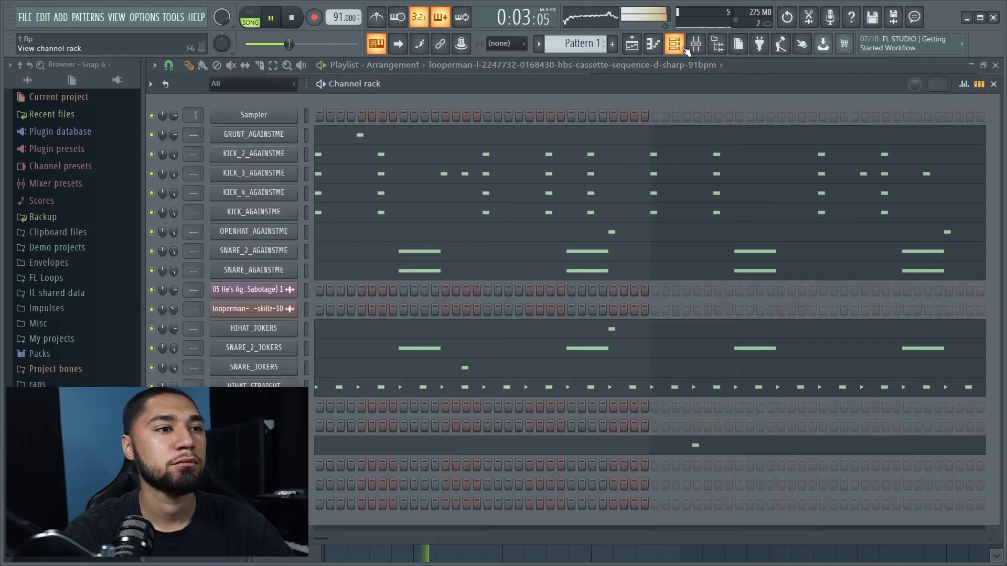
click(286, 313)
click(517, 130)
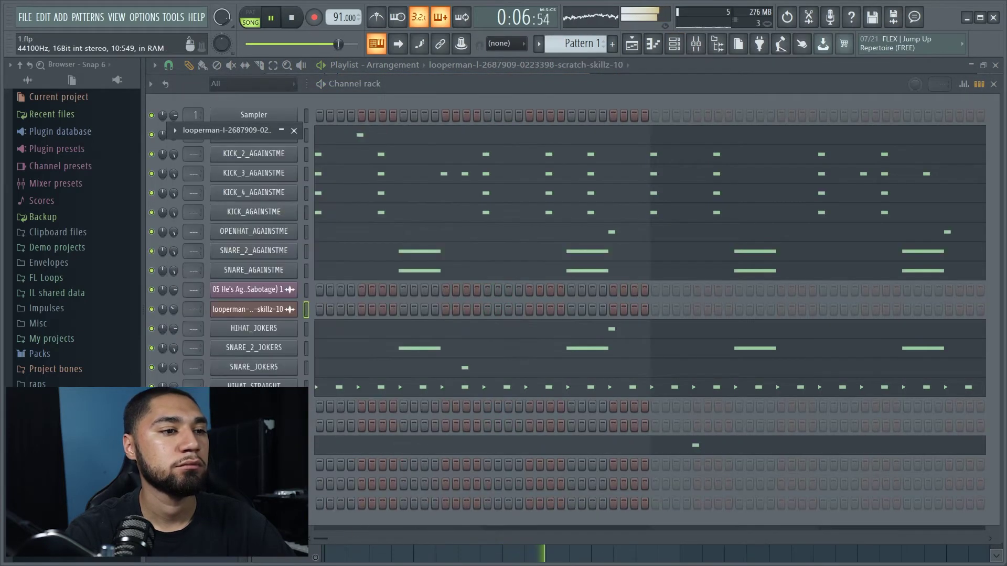
click(357, 560)
scroll(392, 429, up, 10)
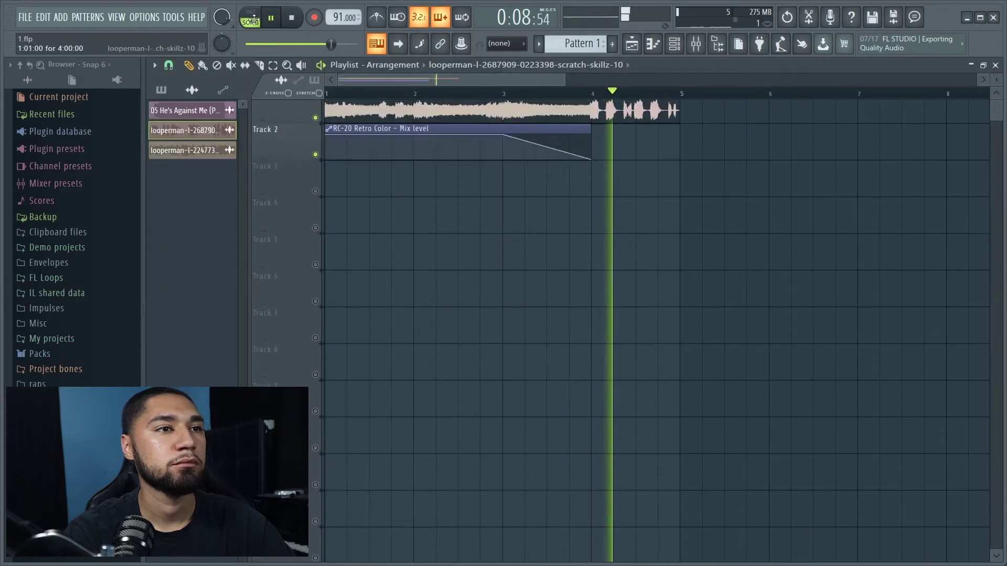
drag(217, 147, 330, 191)
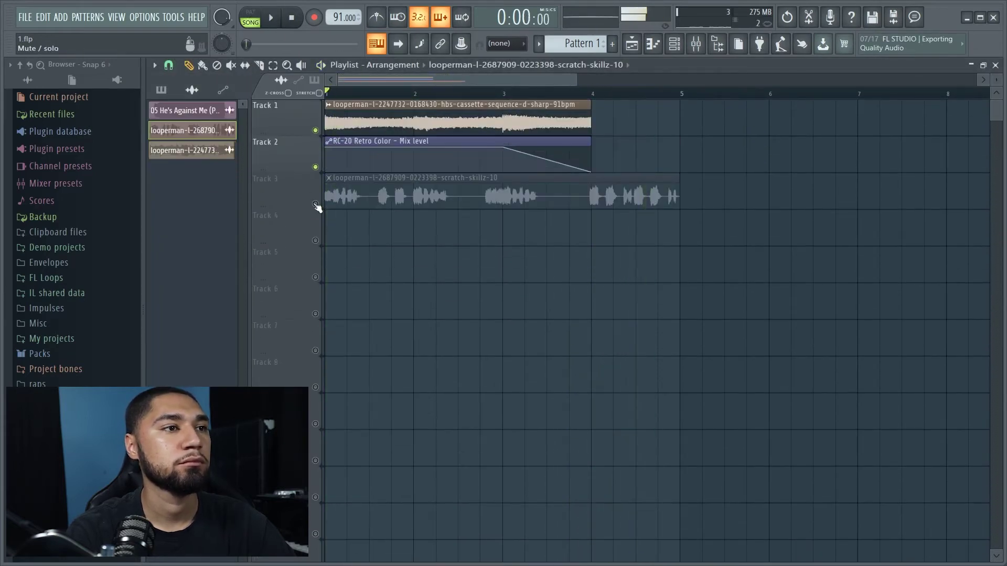
click(329, 198)
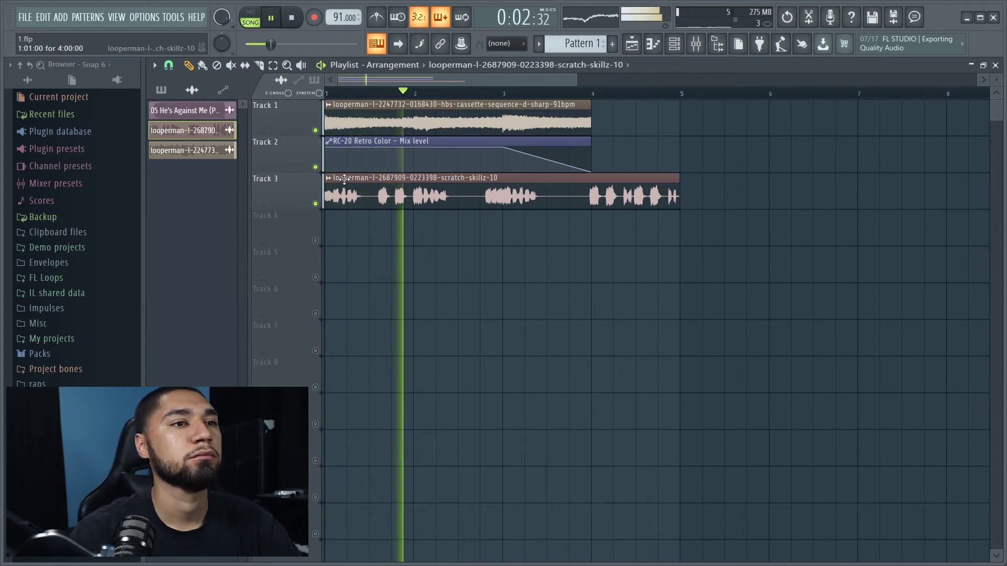
Step: Slice the Track 3 scratch clip to leave a gap before bar 2, then trim it to end at bar 4
right_click(344, 180)
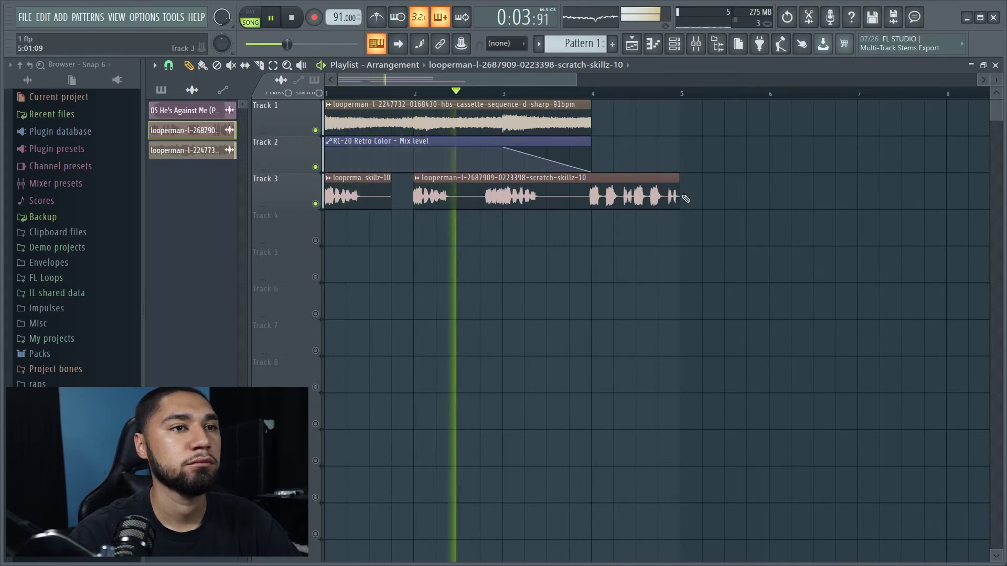
drag(678, 194, 593, 198)
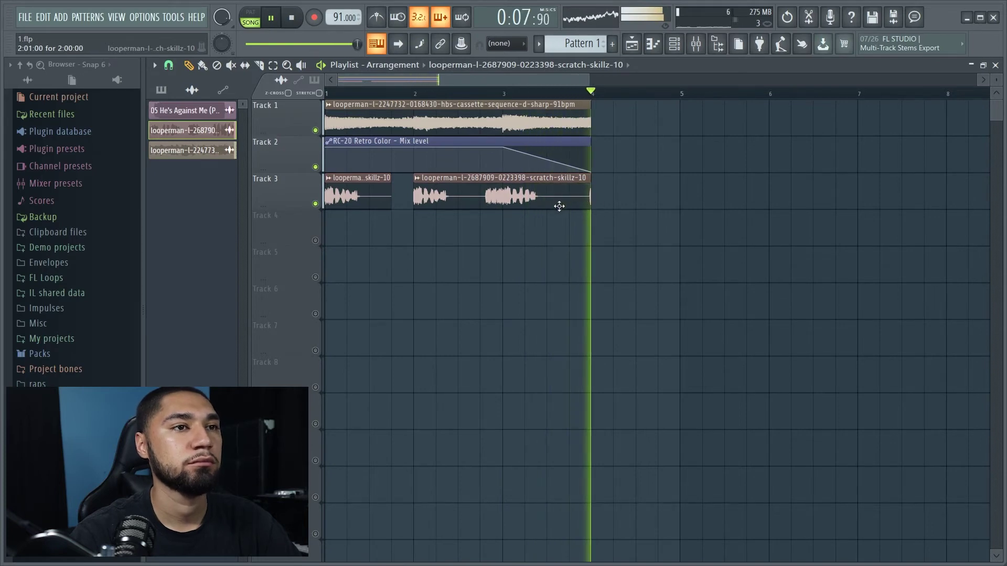